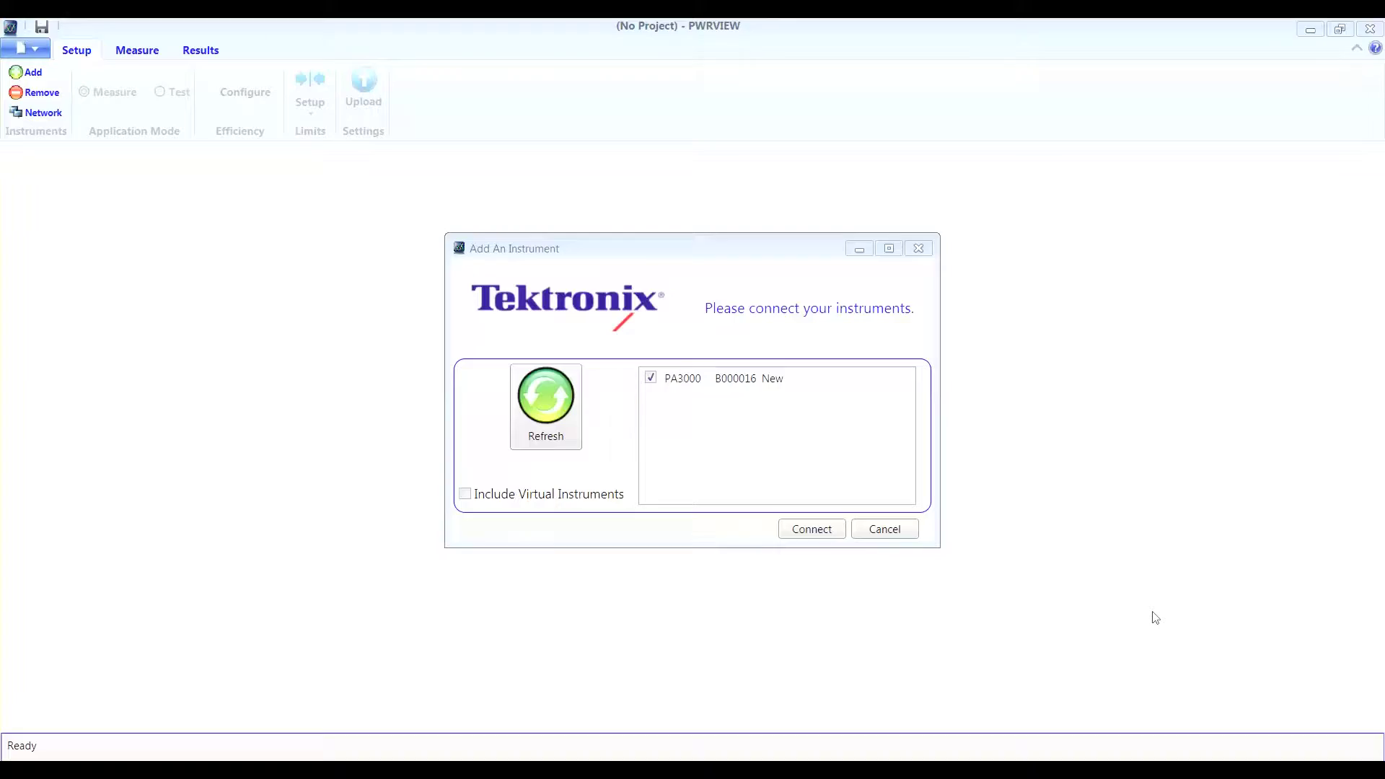
Step: Add the checked PA3000 and launch the PWM Motor Drive Efficiency wizard
left_click(814, 530)
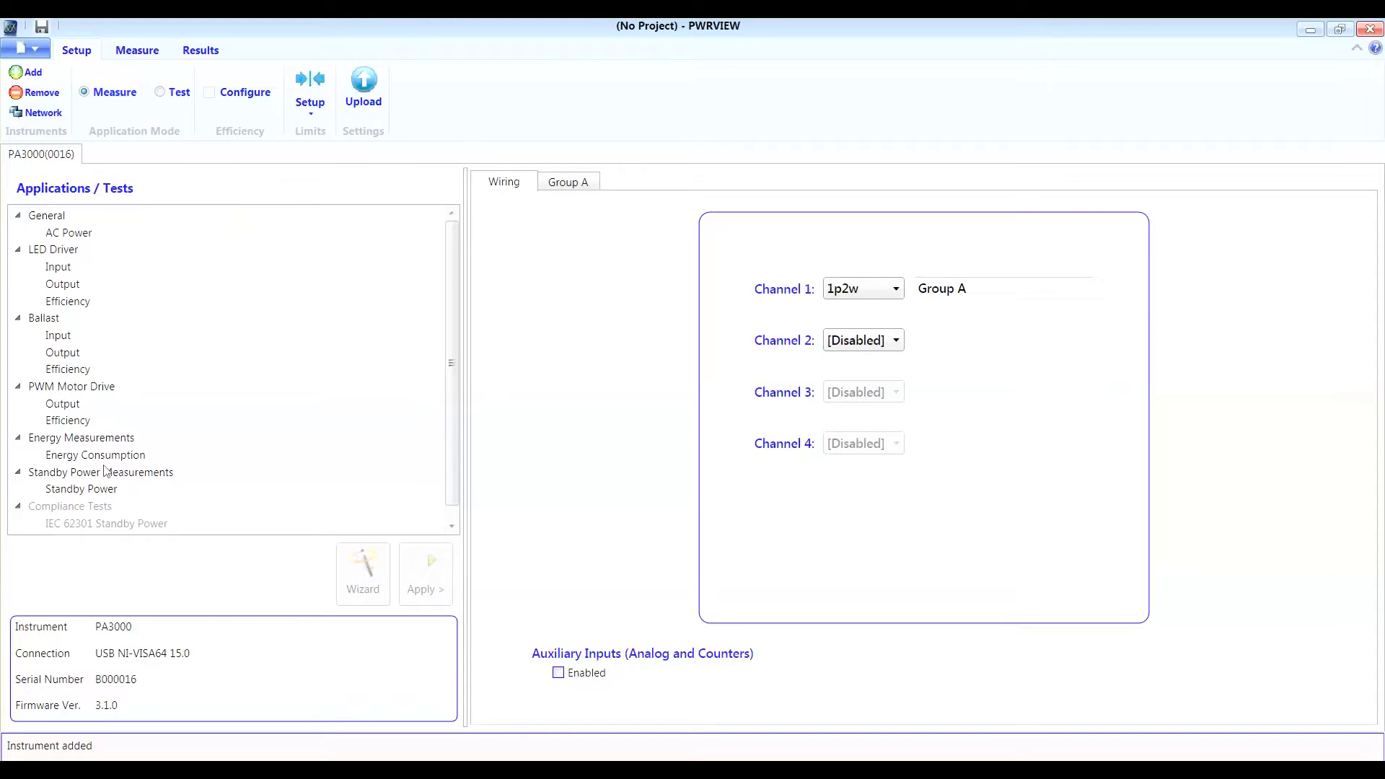
left_click(87, 423)
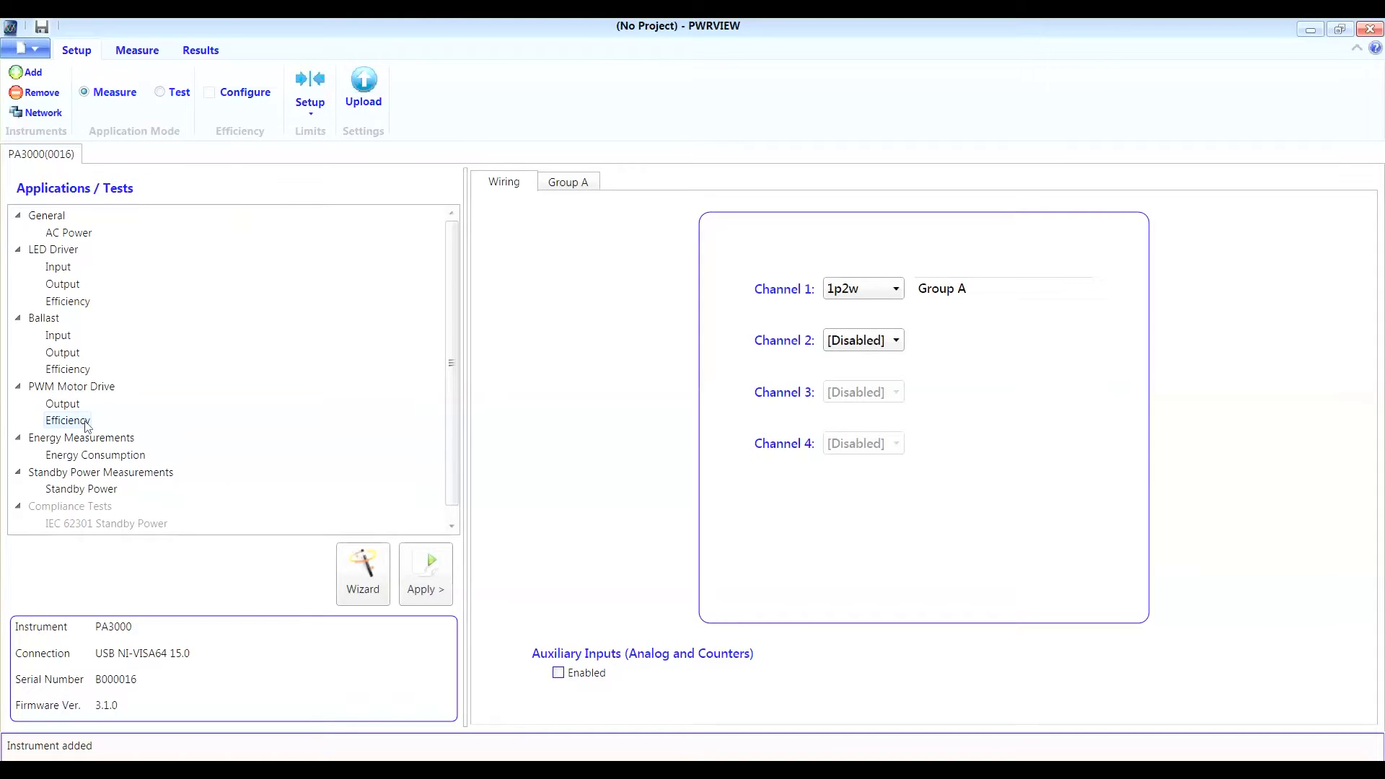
left_click(364, 574)
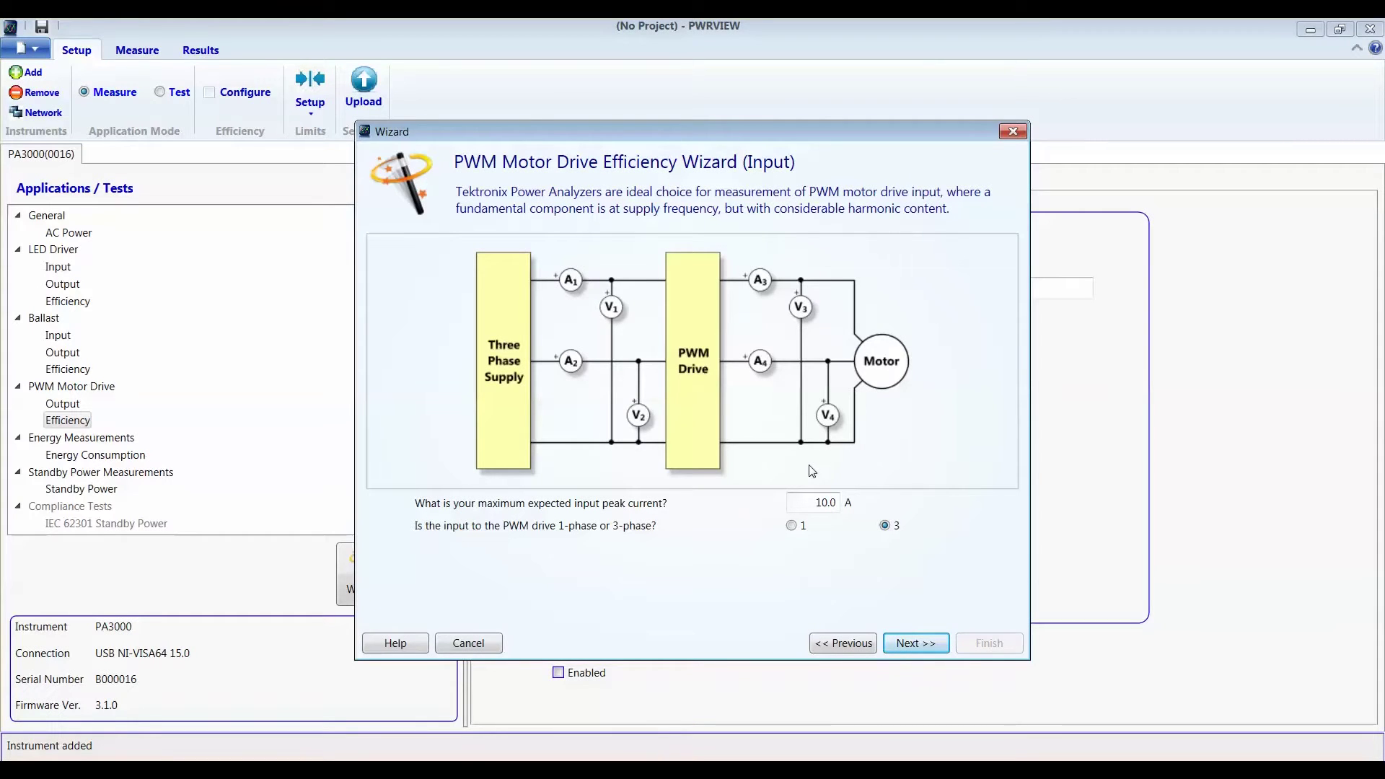
Step: Enter 3 A input peak current for the 3-phase drive and keep direct input current measurement
left_click_drag(813, 501, 858, 506)
type("3")
left_click(940, 643)
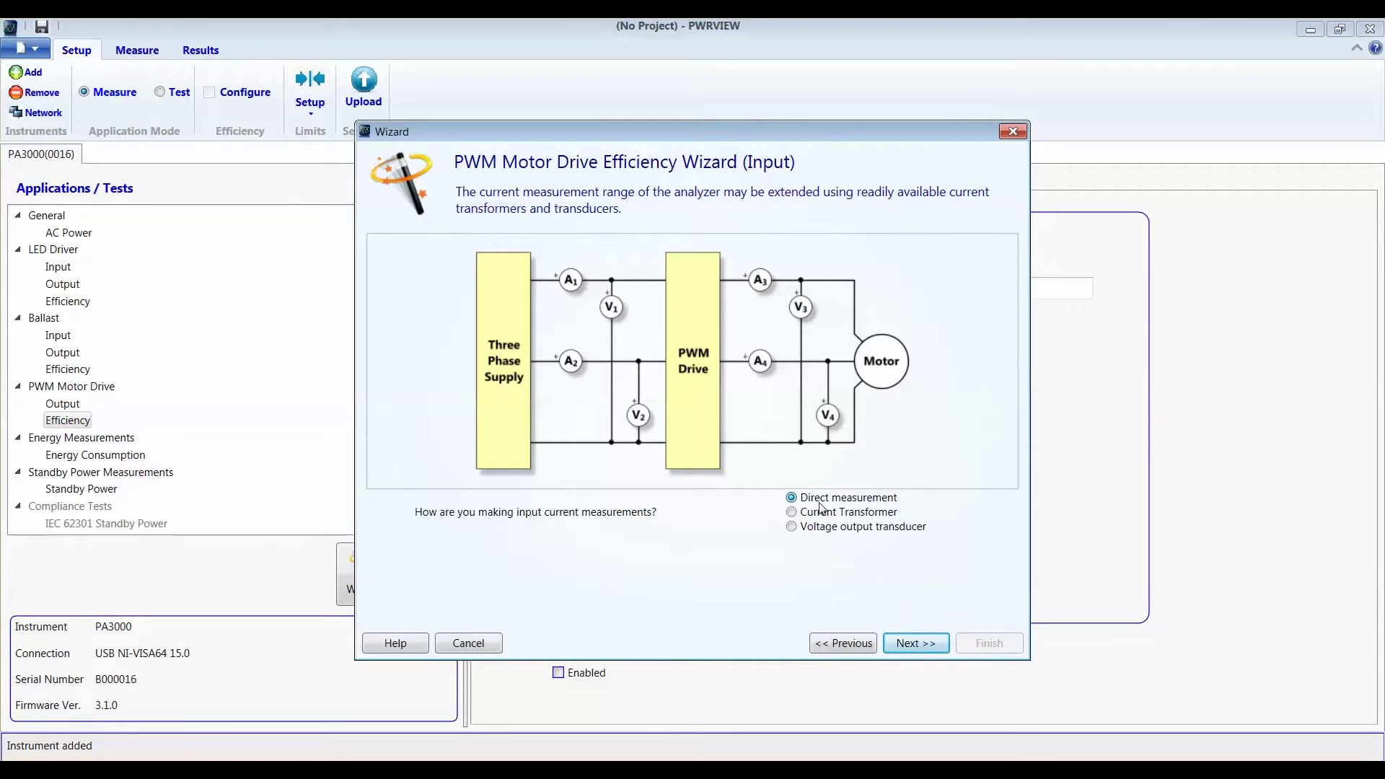
left_click(928, 645)
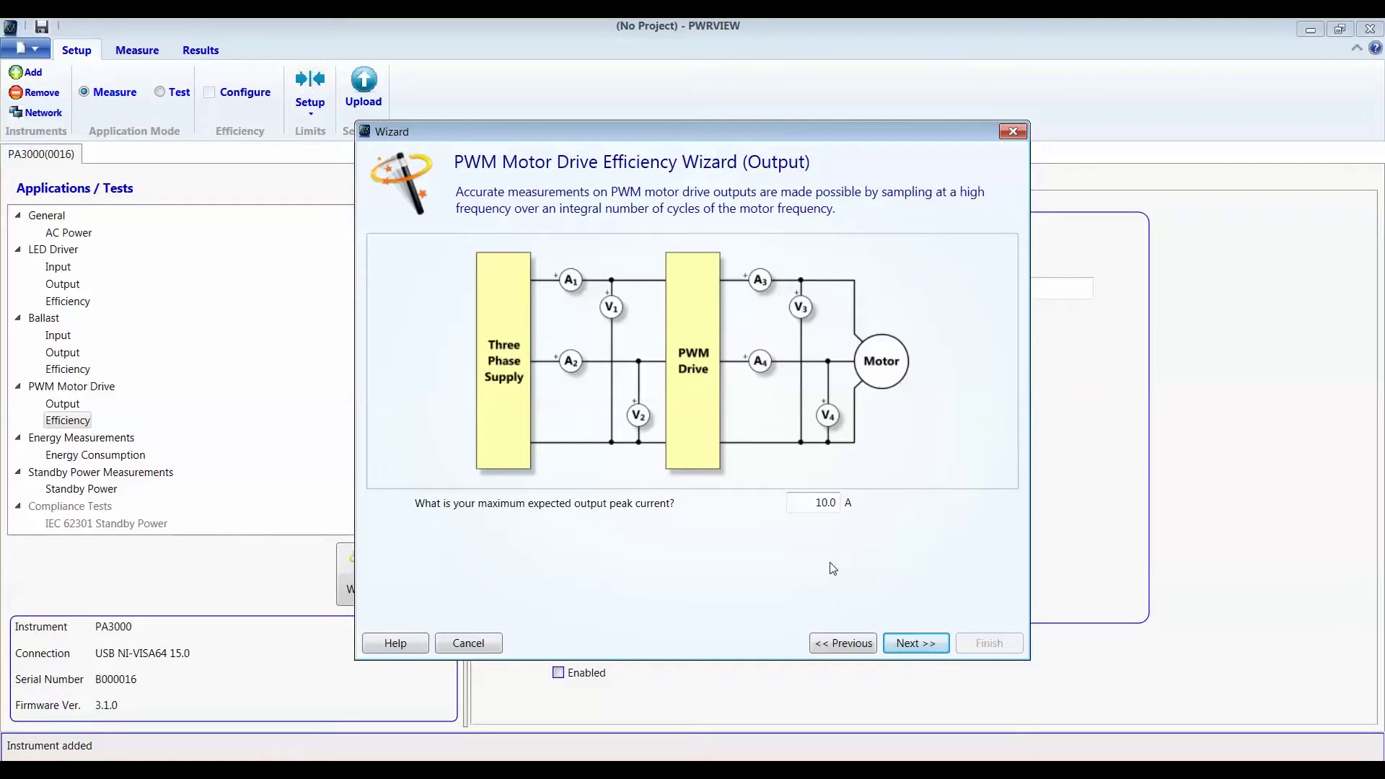
Step: Enter 3 A output peak current, try Current Transformer, then return to Direct measurement
left_click_drag(810, 503, 850, 507)
type("3")
left_click(923, 648)
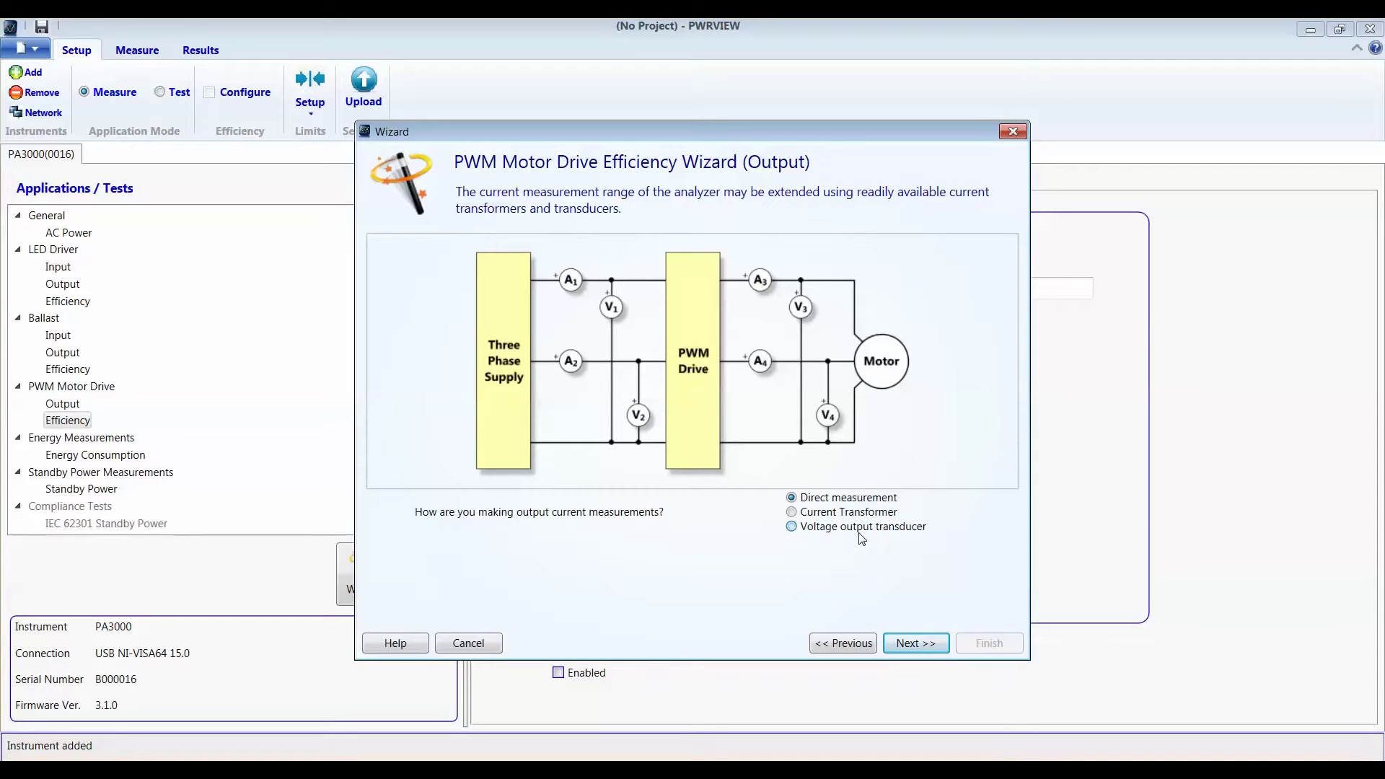
left_click(794, 513)
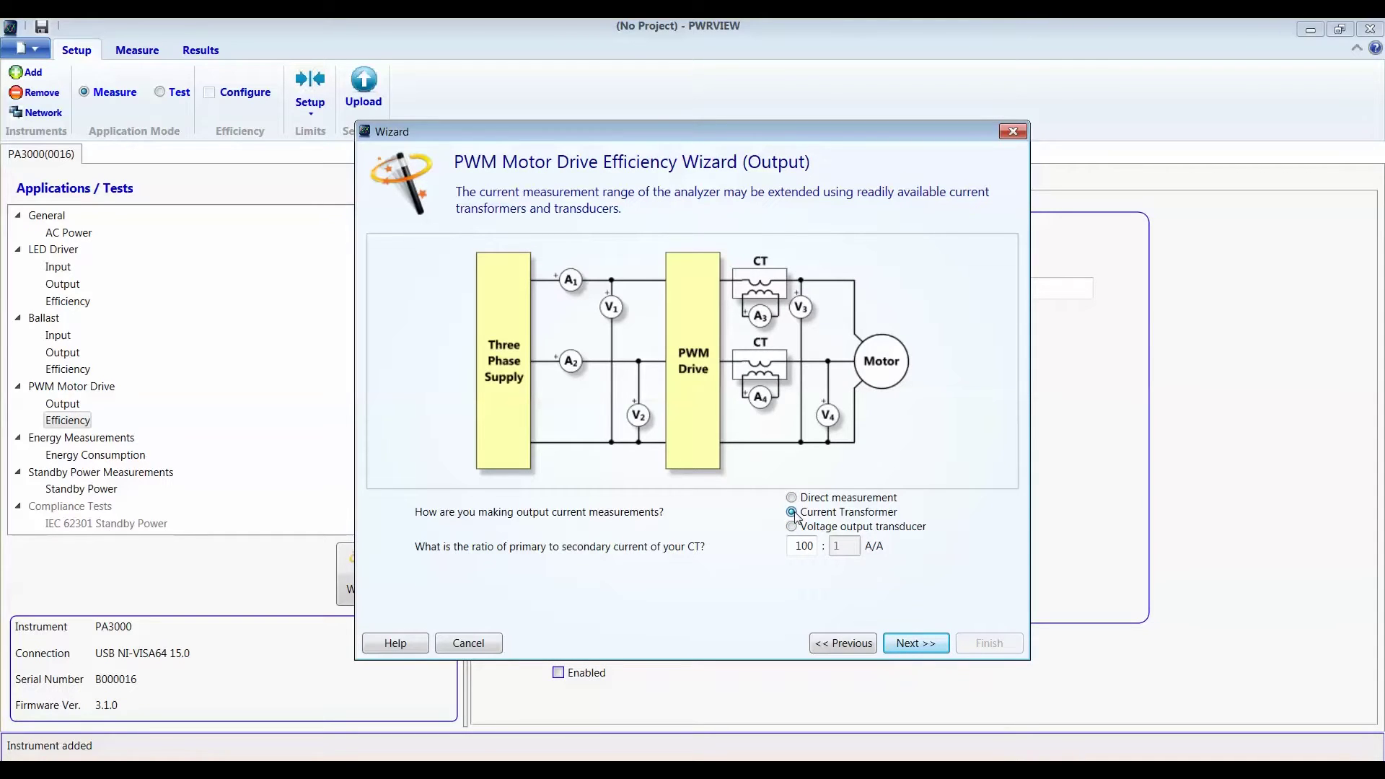
left_click_drag(798, 547, 821, 555)
left_click(791, 498)
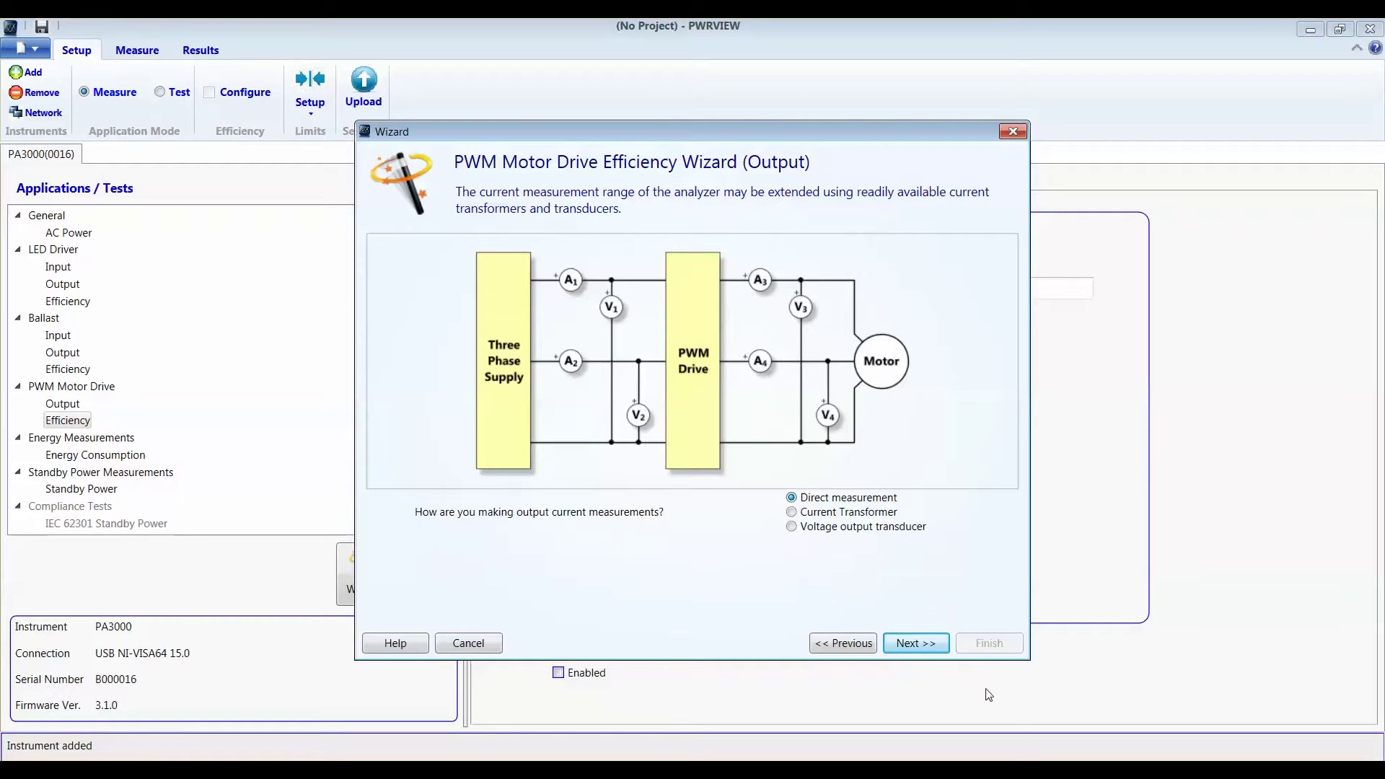
Step: Finish the wizard and confirm the Efficiency Setup pairs PWM Motor Drive Input and Output groups
left_click(941, 649)
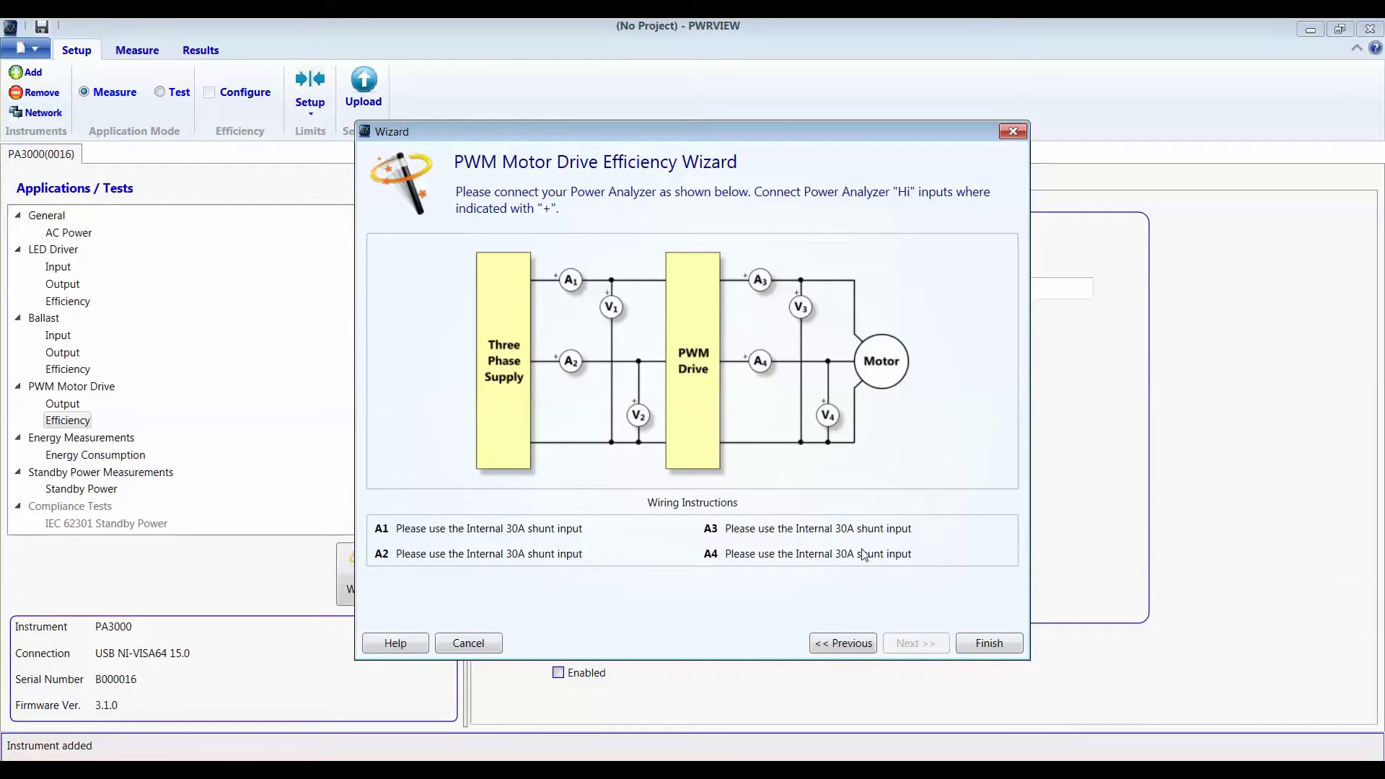
left_click(977, 646)
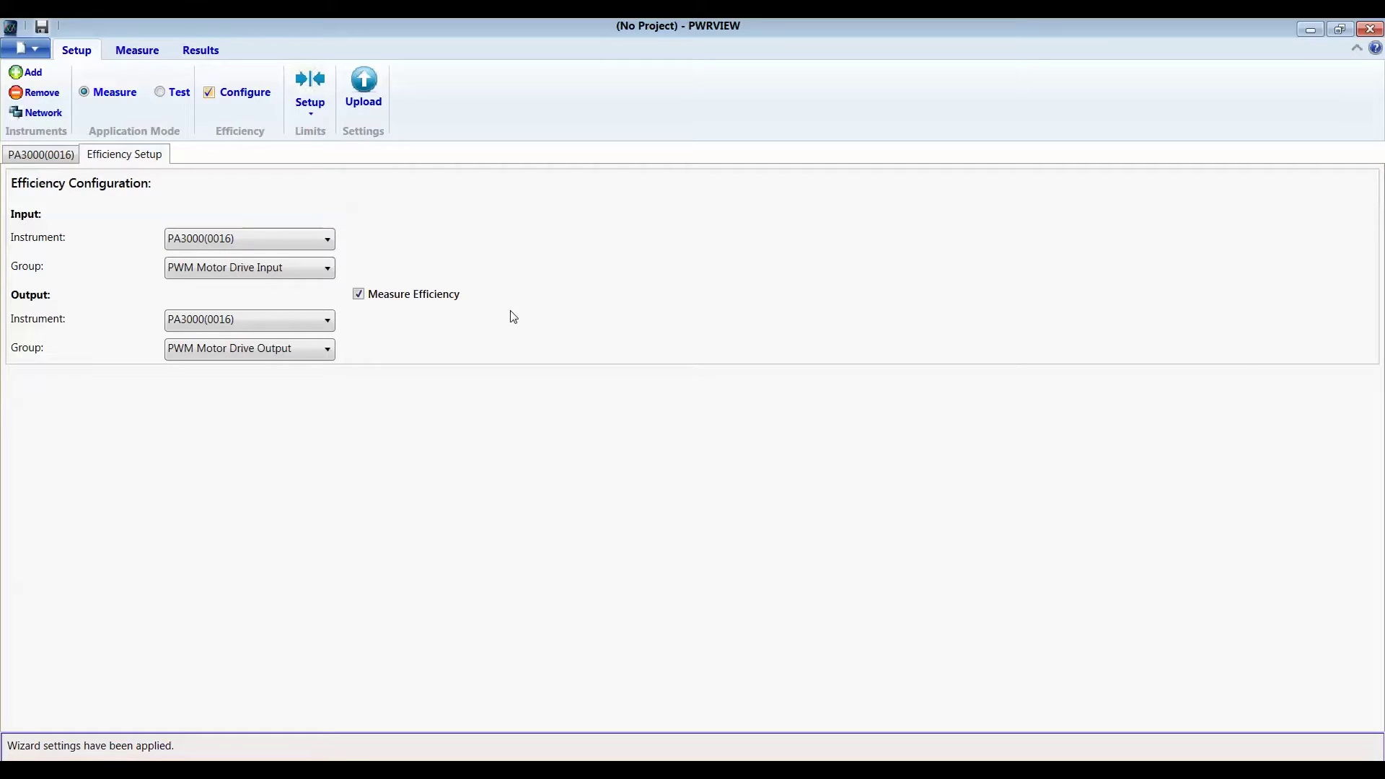
left_click(232, 267)
left_click(259, 352)
left_click(259, 351)
Step: Confirm the drive input group measures in Normal mode and the output group in PWM mode
left_click(51, 159)
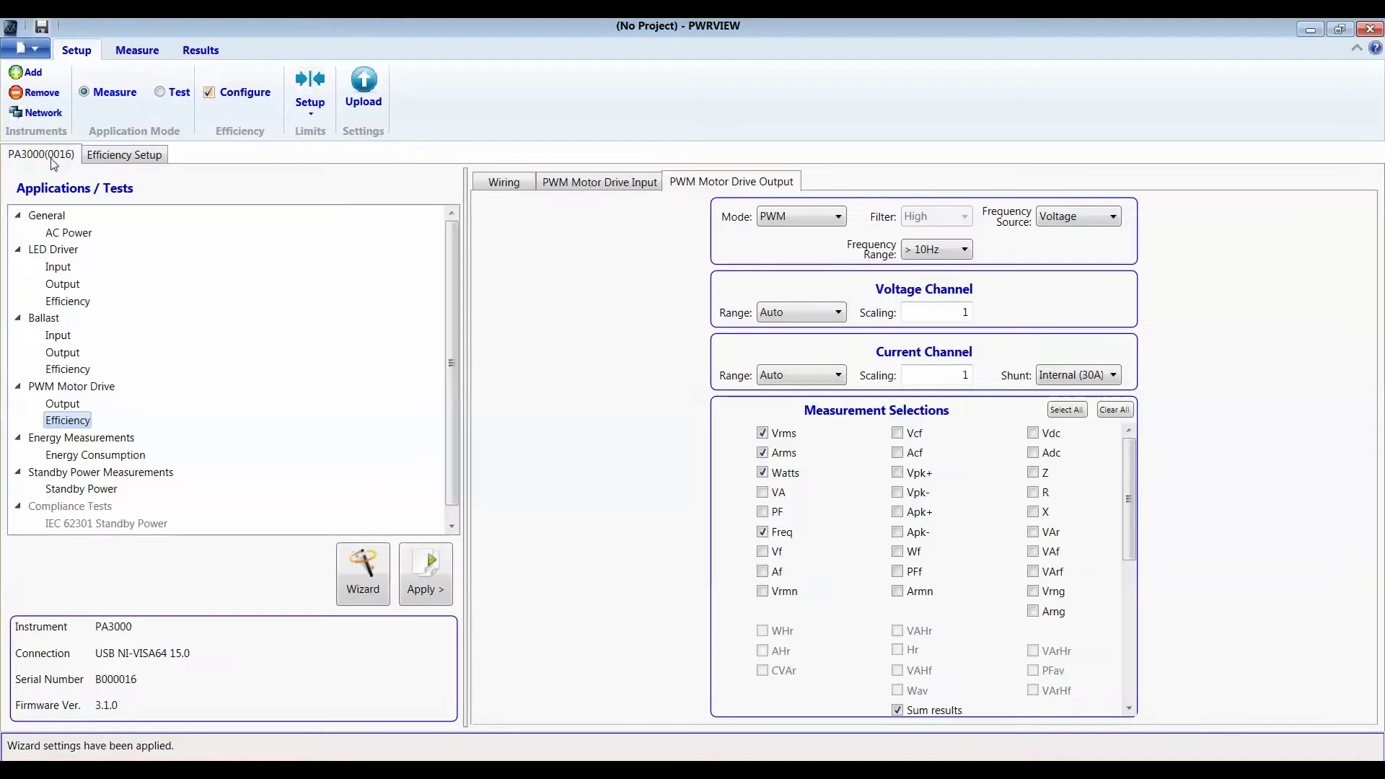
left_click(586, 187)
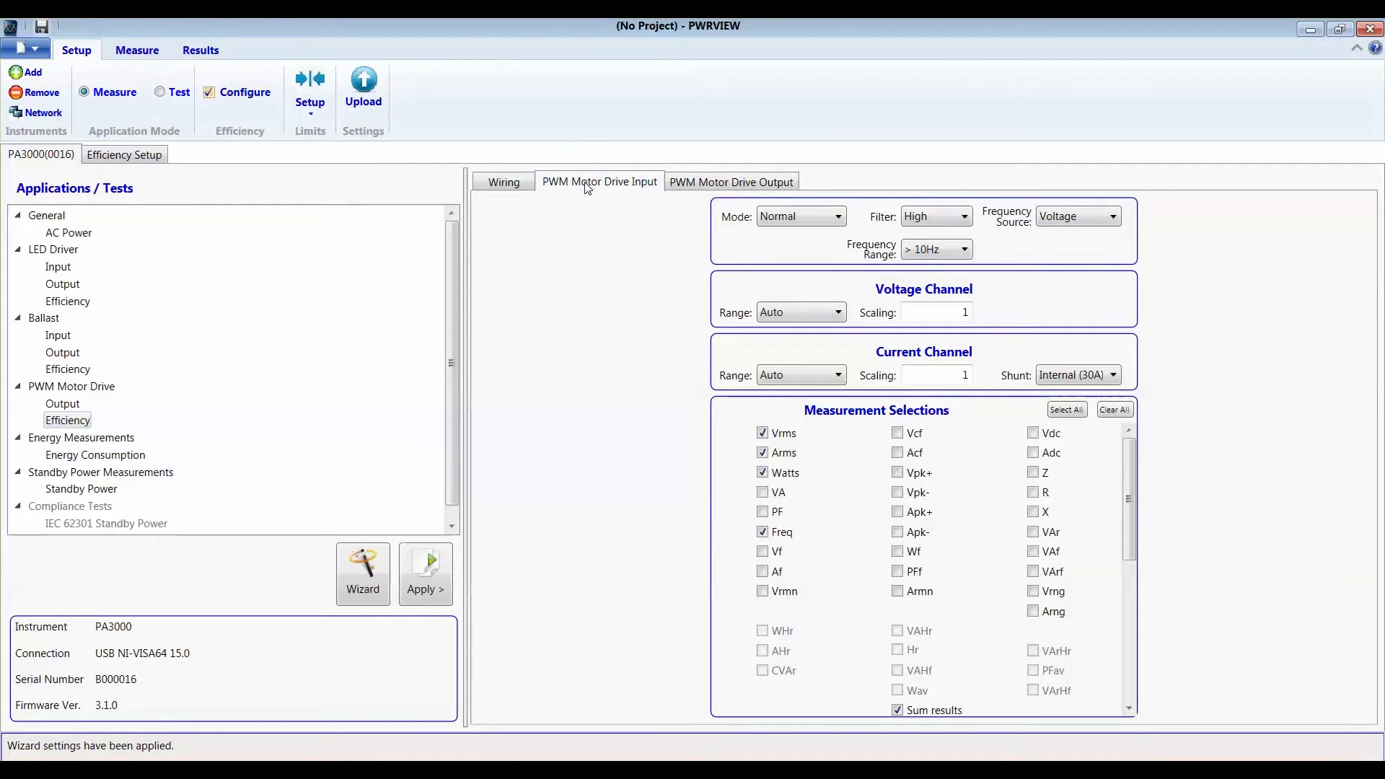
left_click(796, 220)
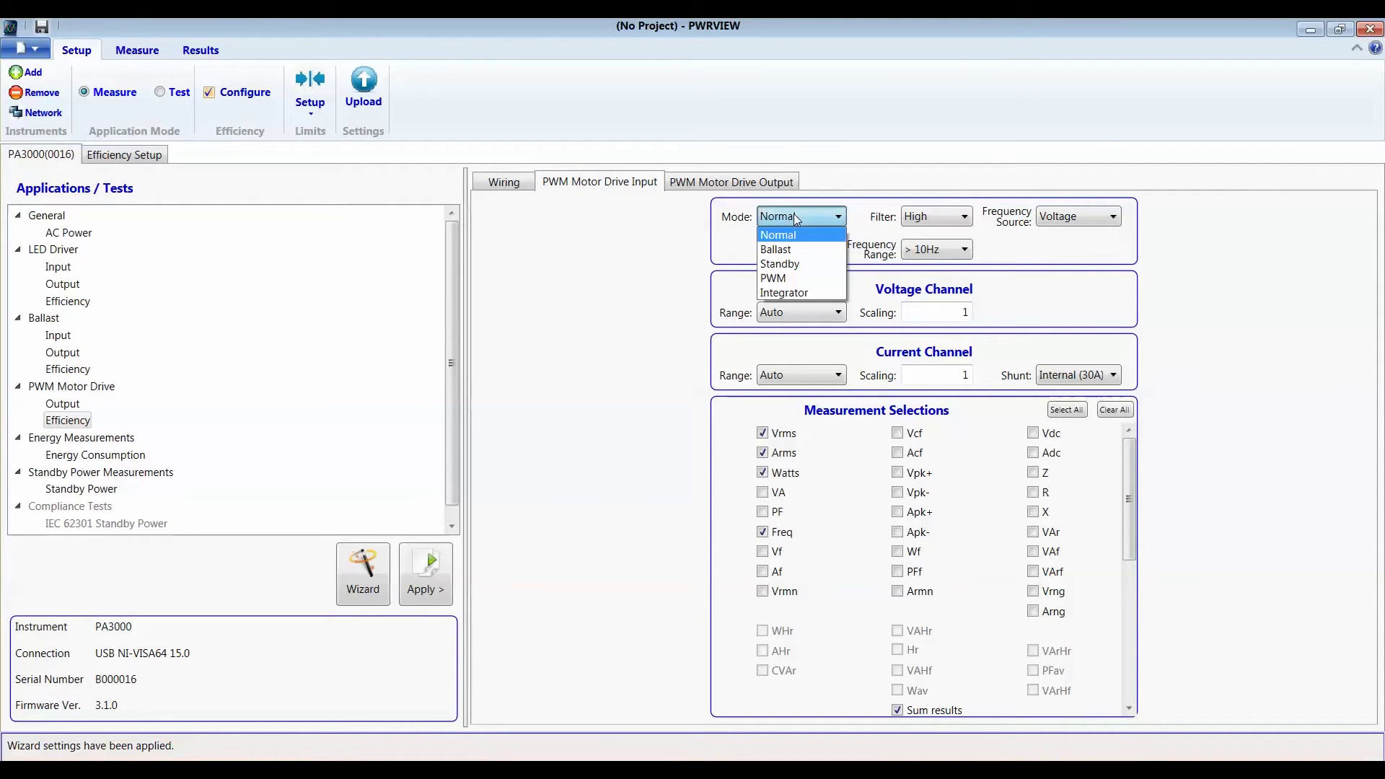
left_click(801, 235)
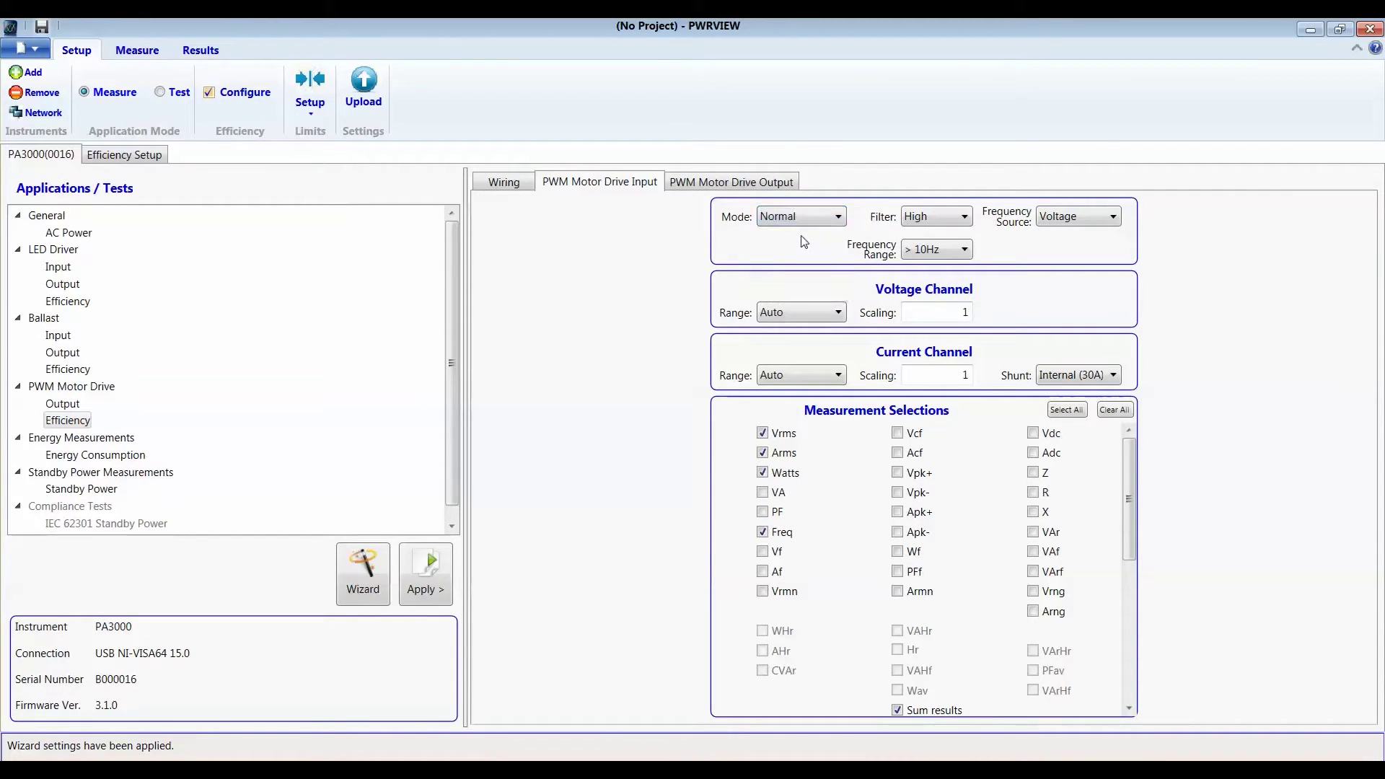
left_click(730, 179)
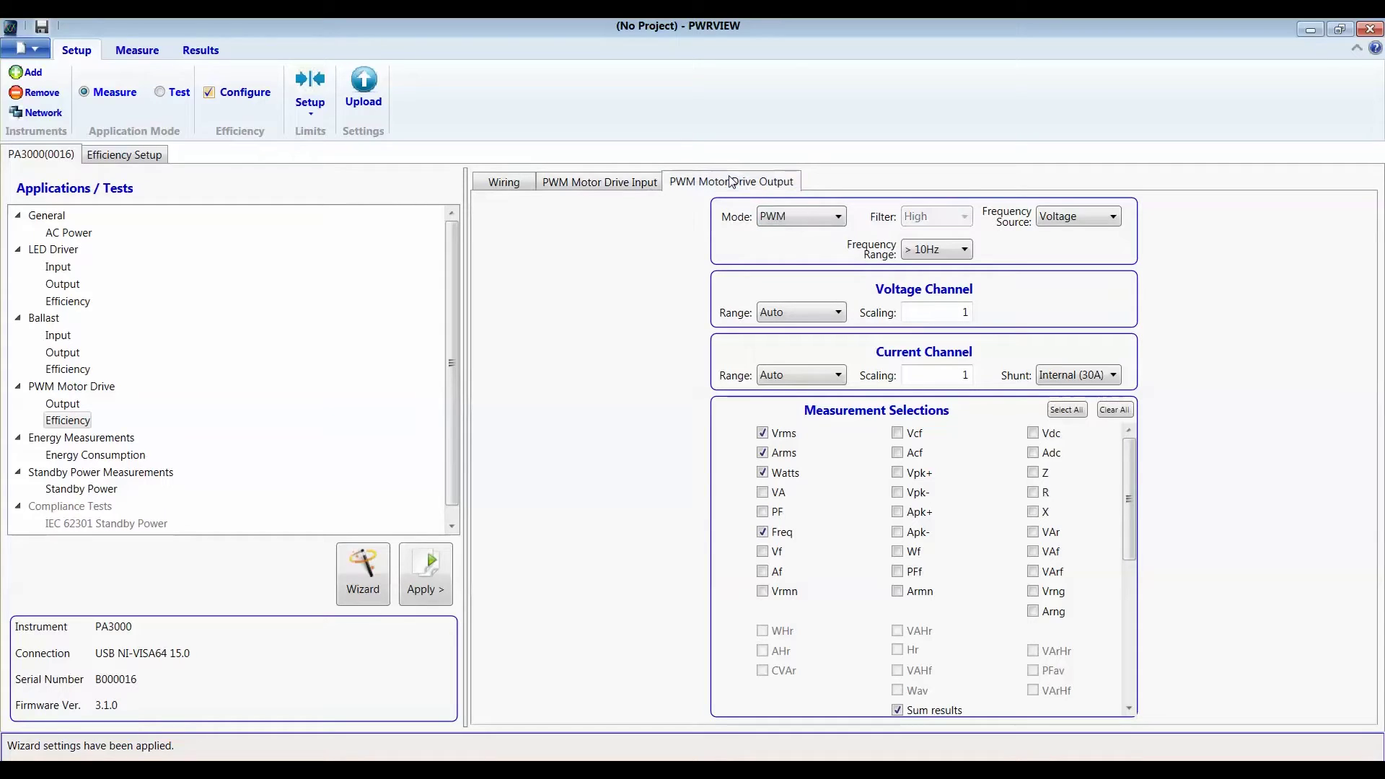
left_click(774, 220)
left_click(773, 220)
Step: Re-check the output mode stays PWM and switch to the Measure grid
left_click(835, 230)
left_click(835, 230)
left_click(832, 222)
left_click(831, 222)
left_click(137, 52)
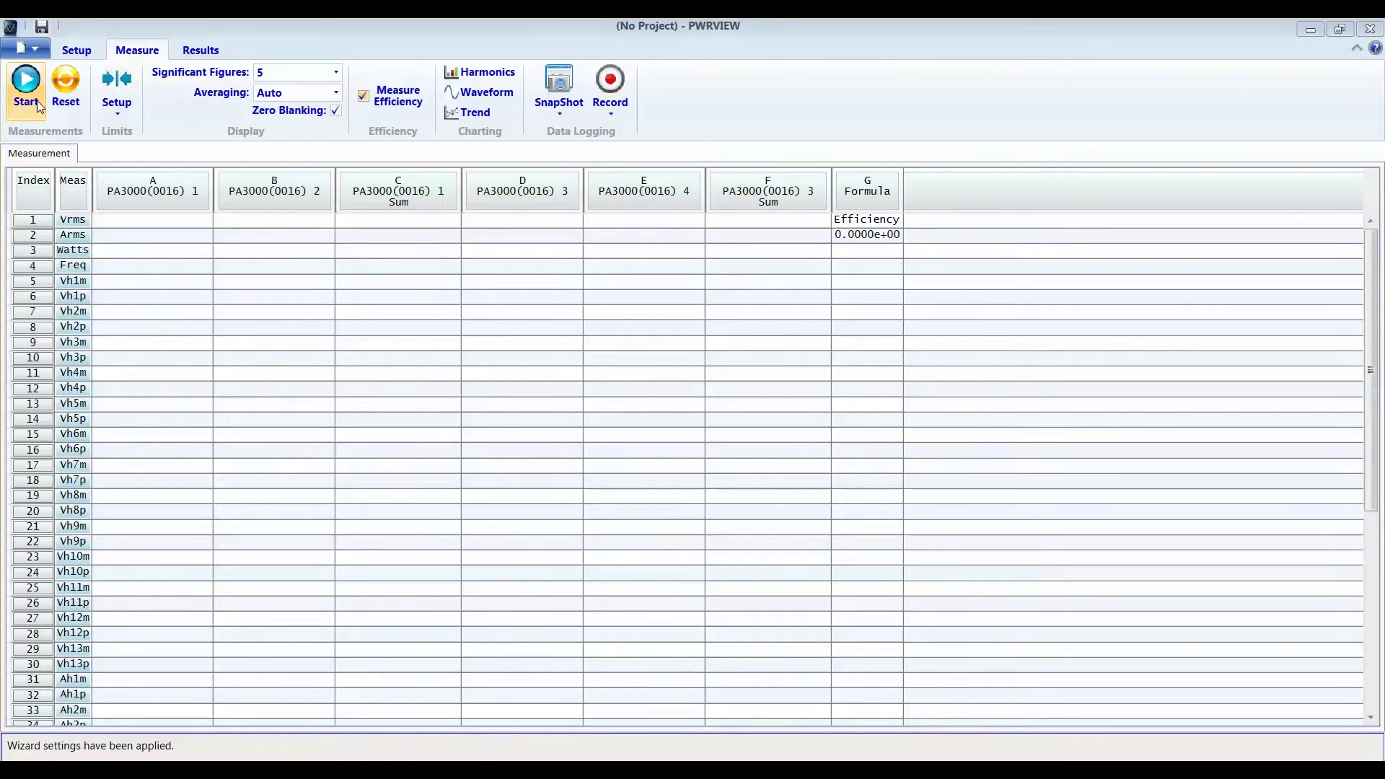
Step: Start live acquisition so the grid fills and efficiency reads about 94.2
left_click(26, 87)
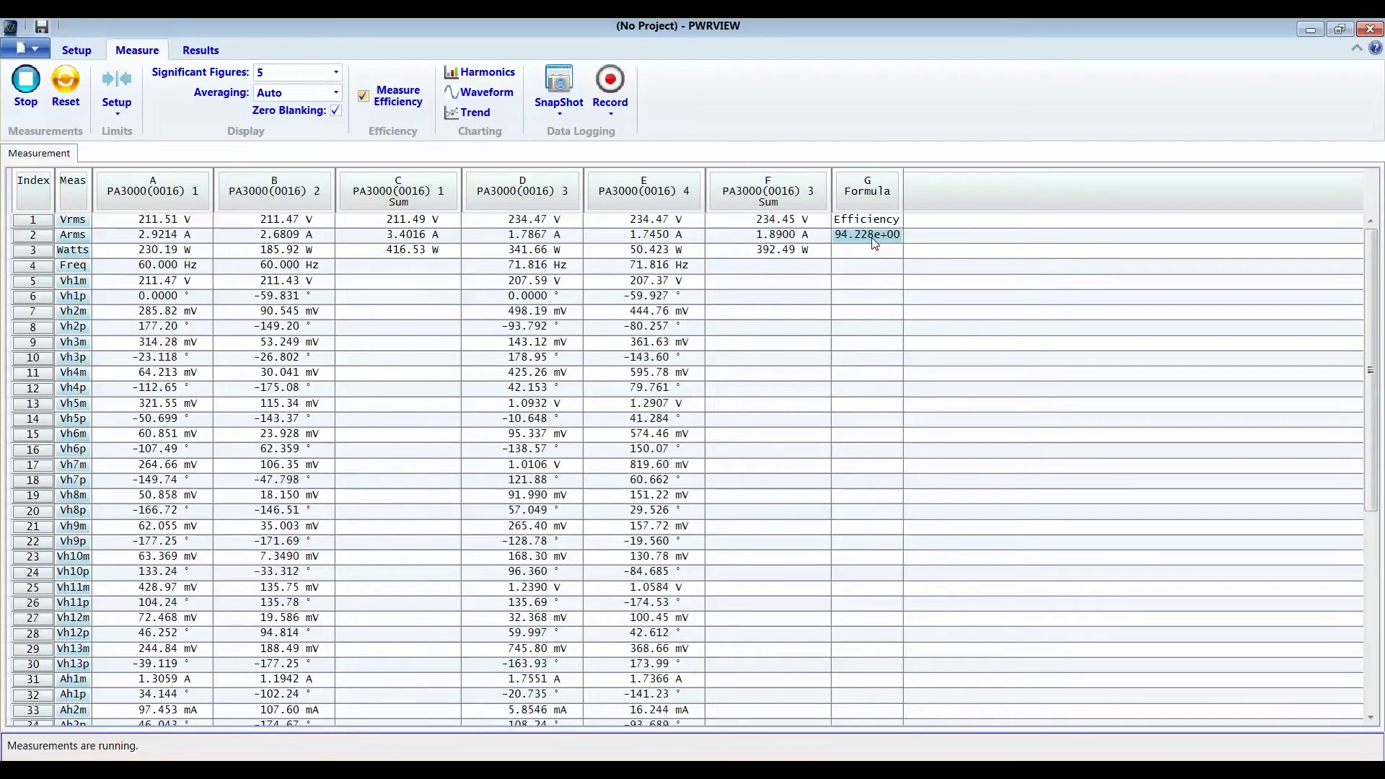
right_click(872, 243)
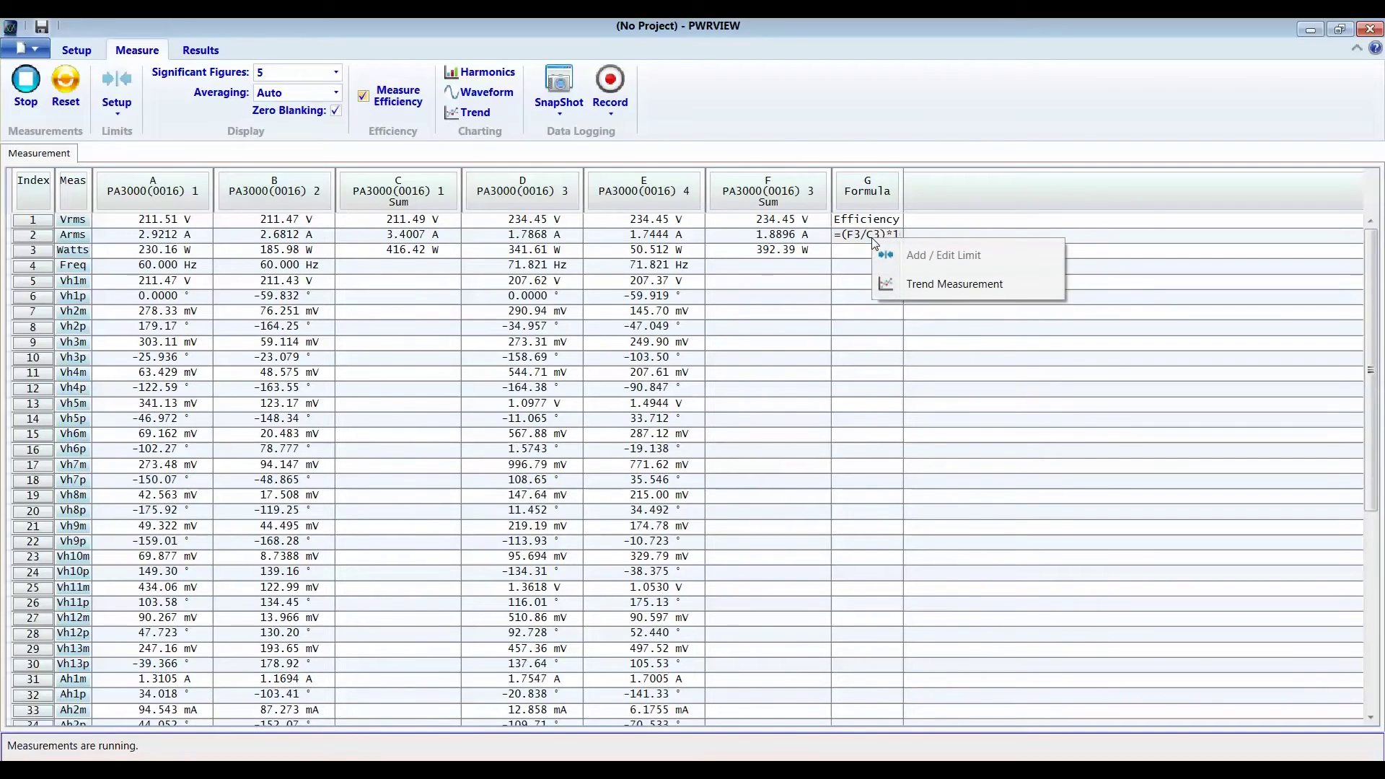
Step: Trend the efficiency formula over time and start a harmonics chart
left_click(924, 287)
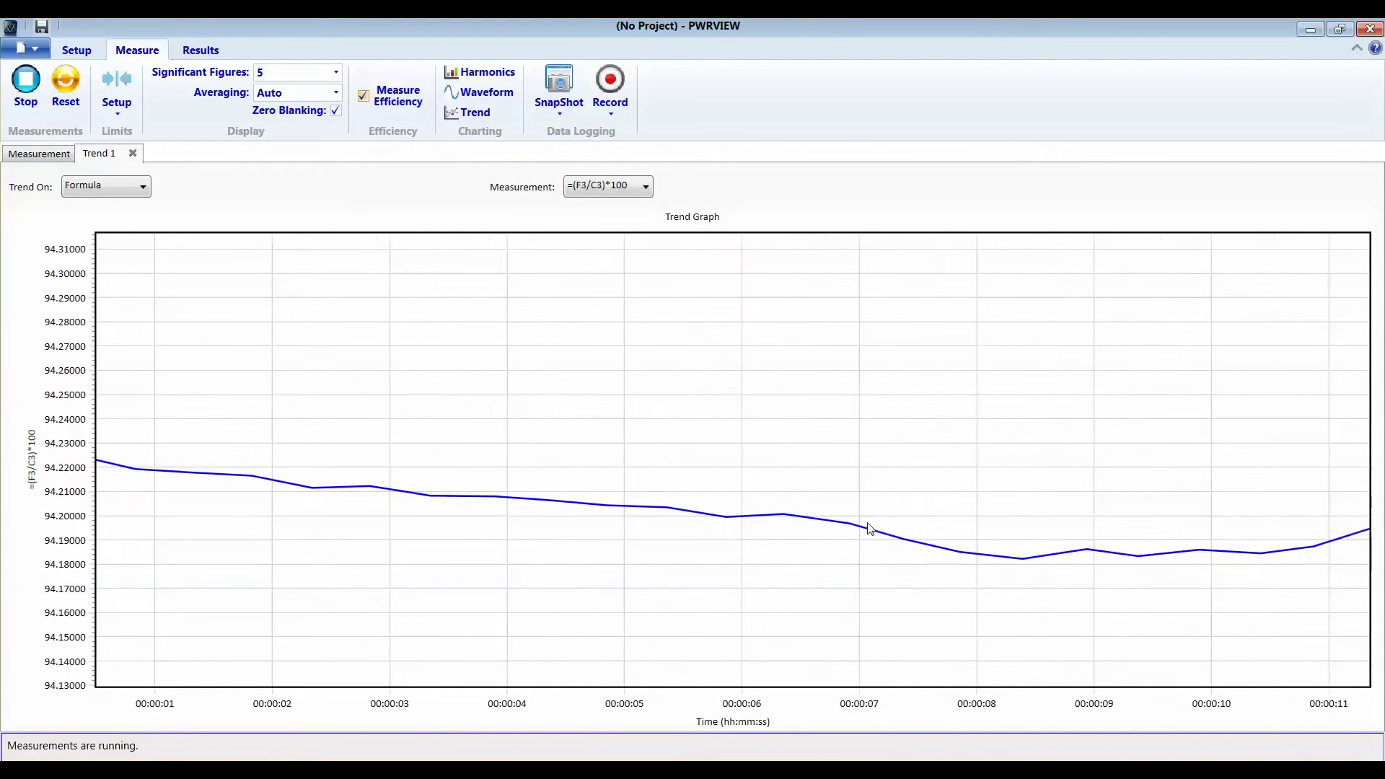
left_click(487, 72)
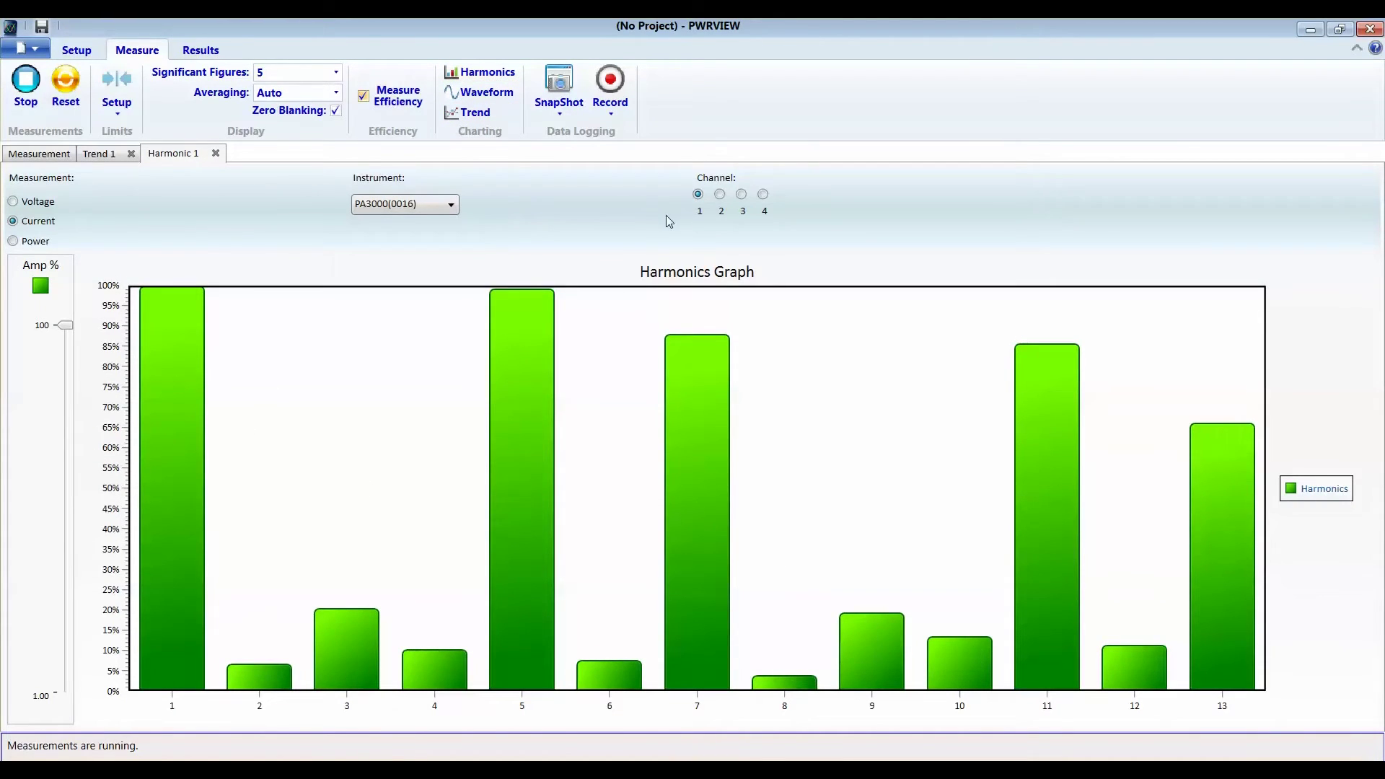
Step: Compare current harmonics on channels 2 and 3, then return to the measurement table
left_click(719, 196)
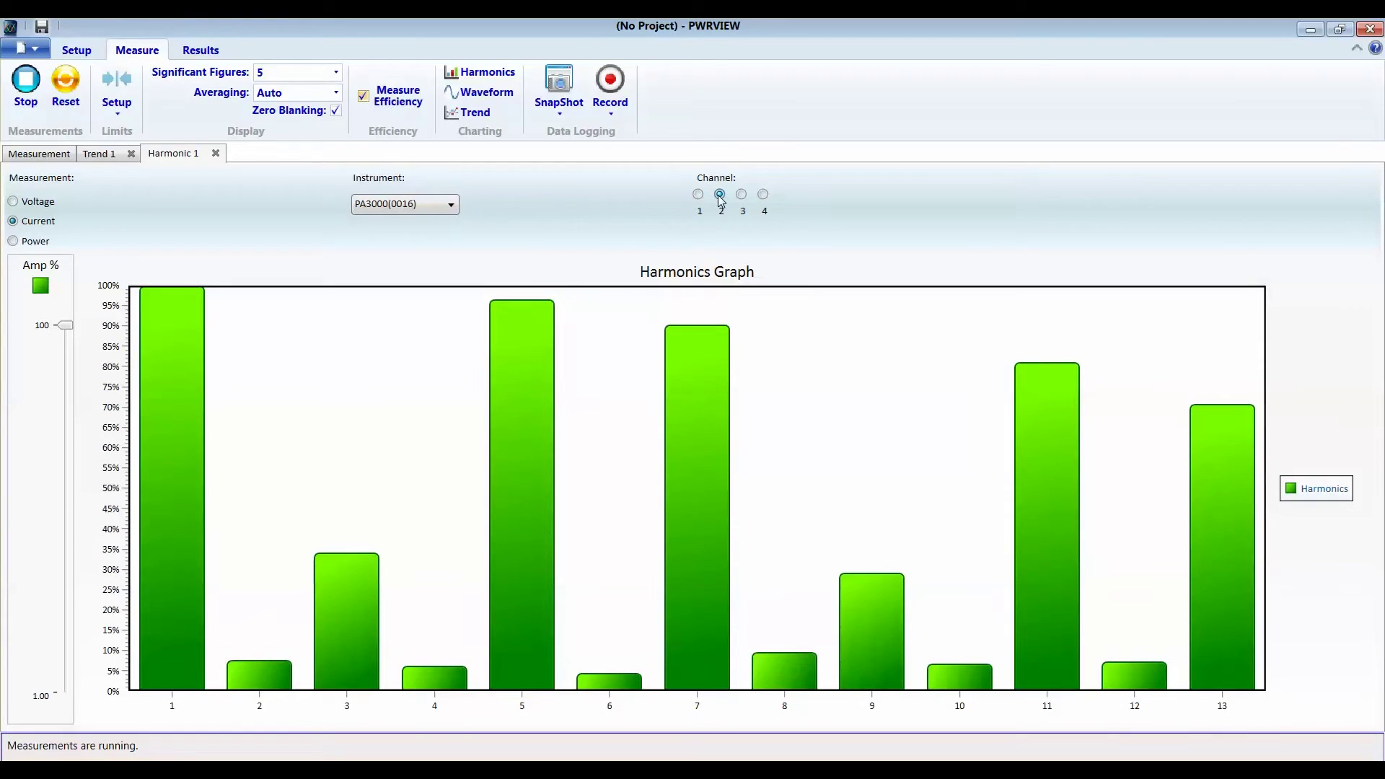
left_click(742, 195)
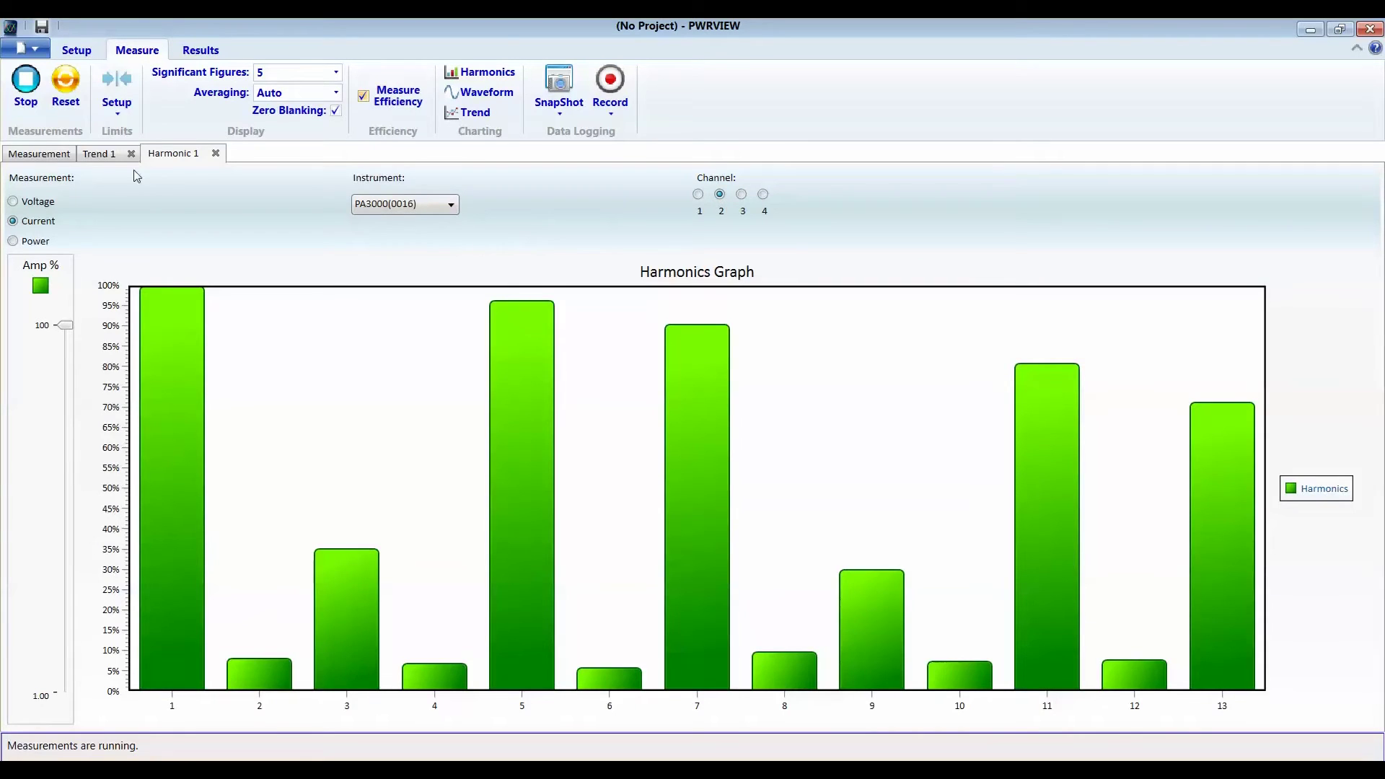
left_click(108, 159)
left_click(37, 157)
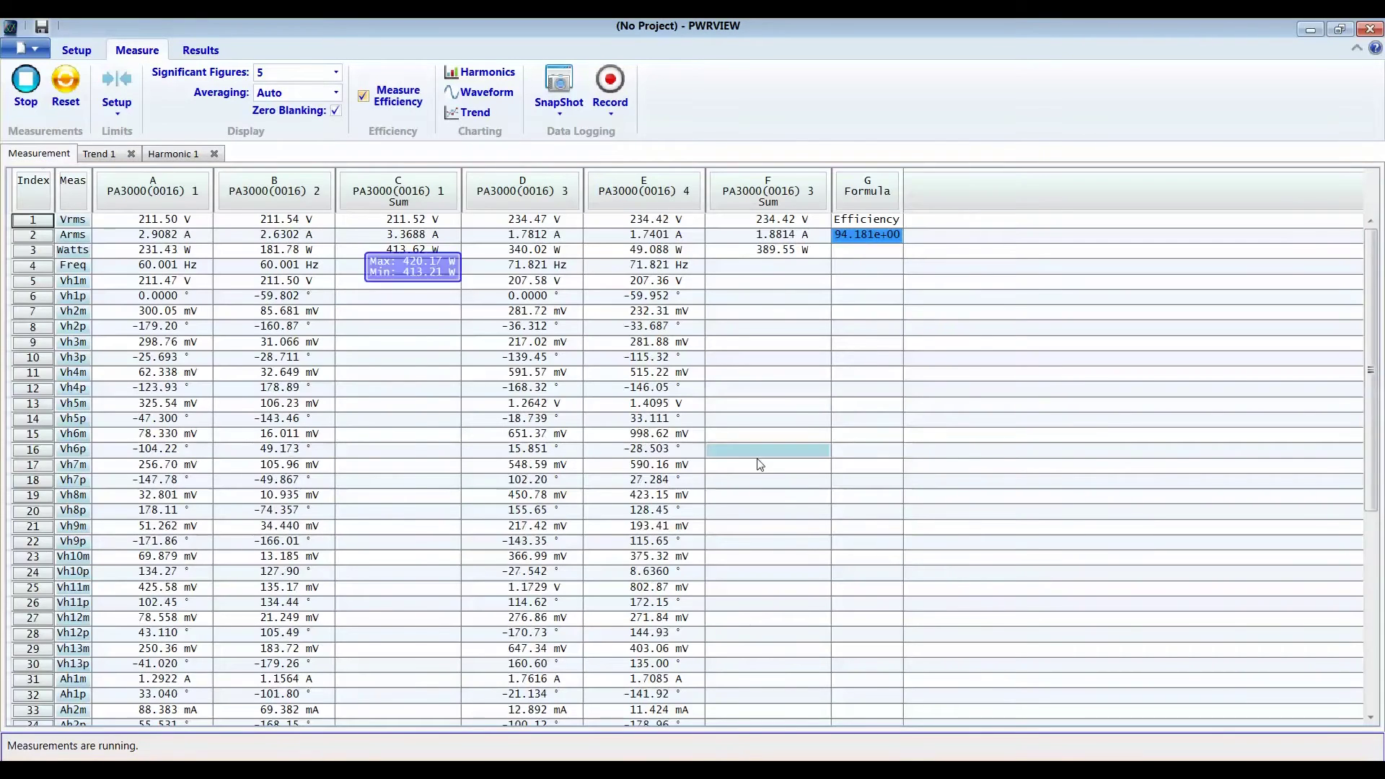
Step: Stop the running measurements and go to the instrument Setup page
left_click_drag(530, 422, 366, 317)
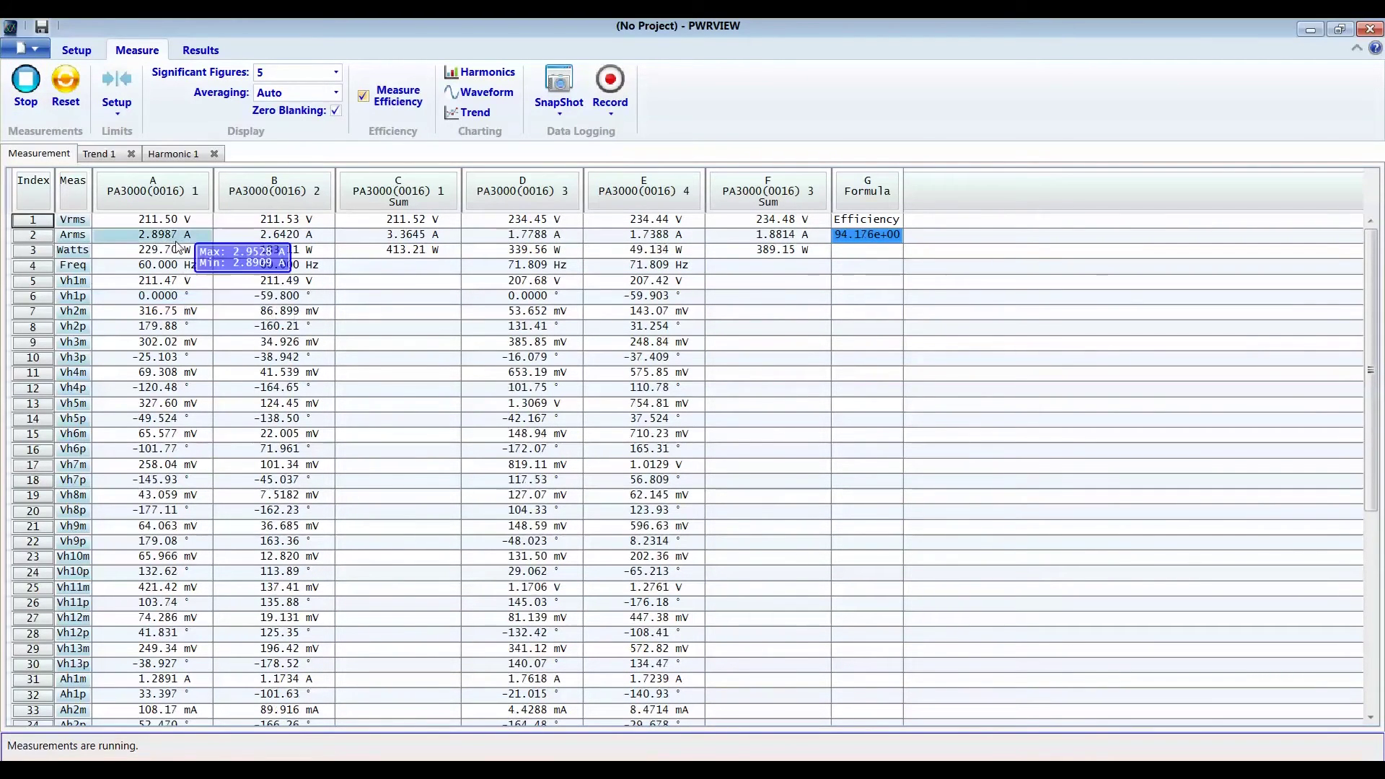
left_click(44, 92)
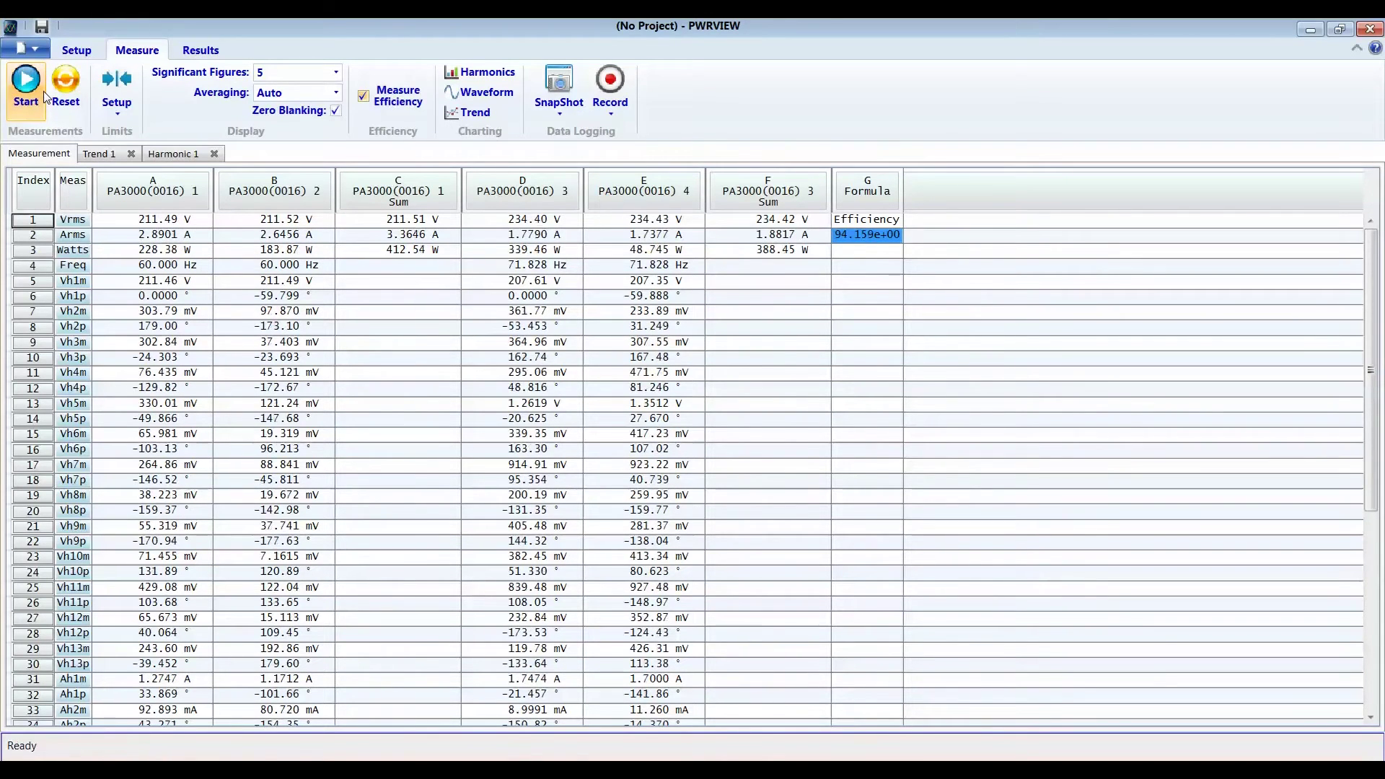
left_click(78, 49)
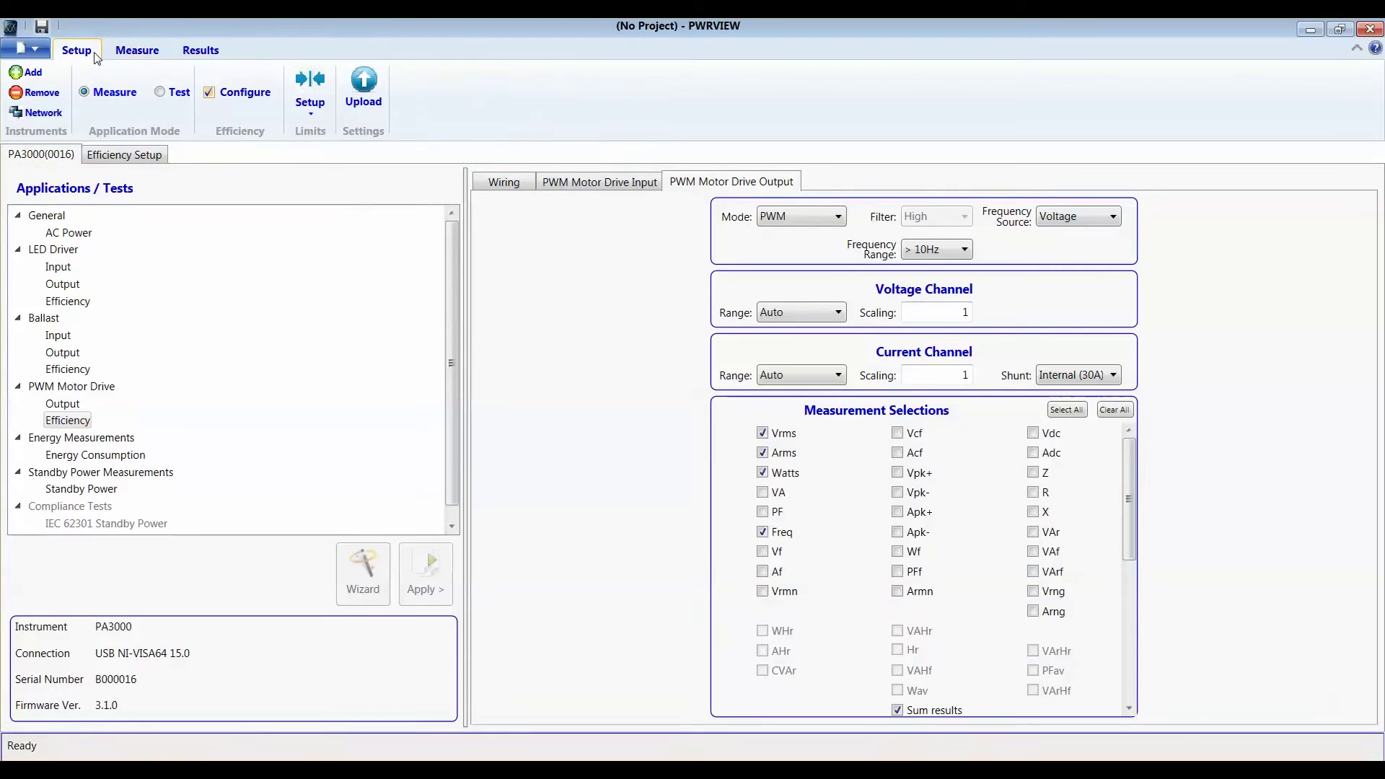
Step: Enable the auxiliary analog and counter inputs on the Wiring page and open their settings
left_click(75, 57)
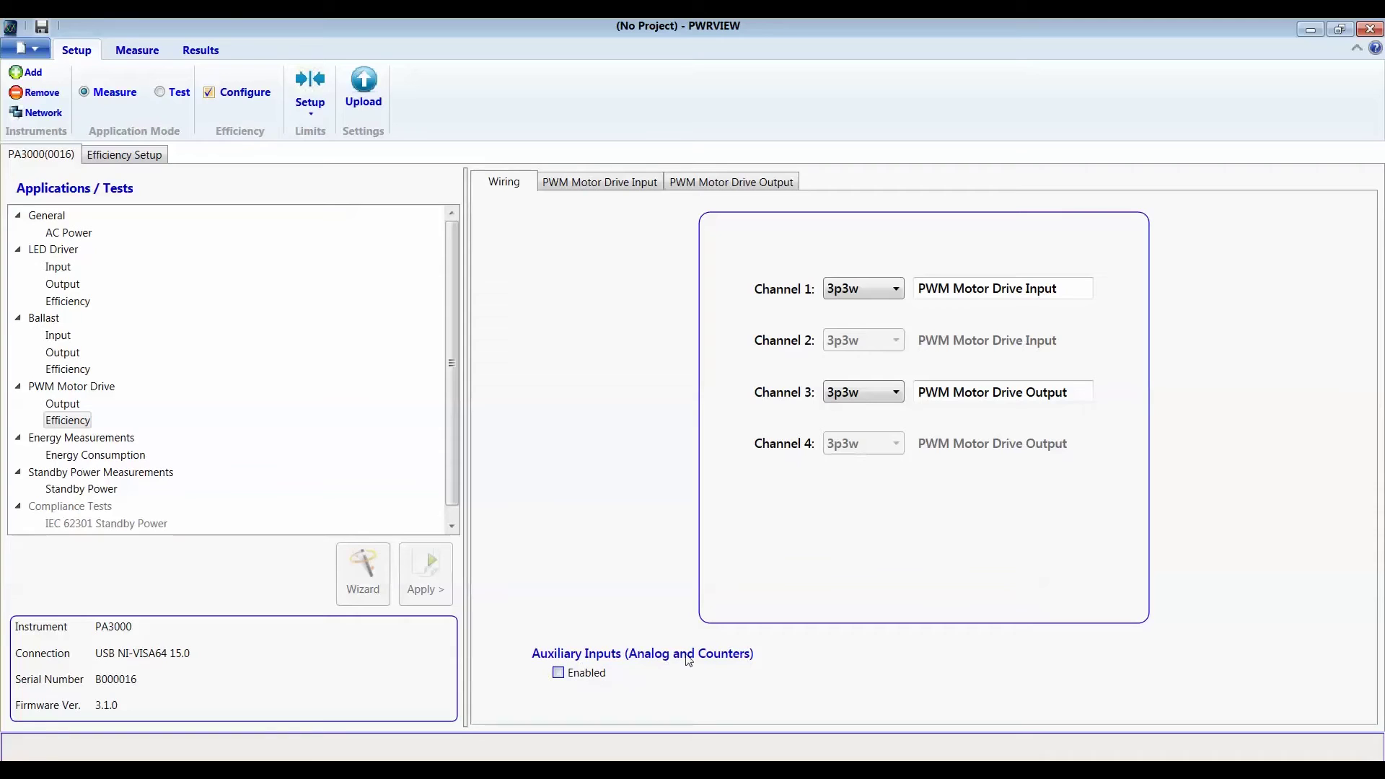
left_click(557, 673)
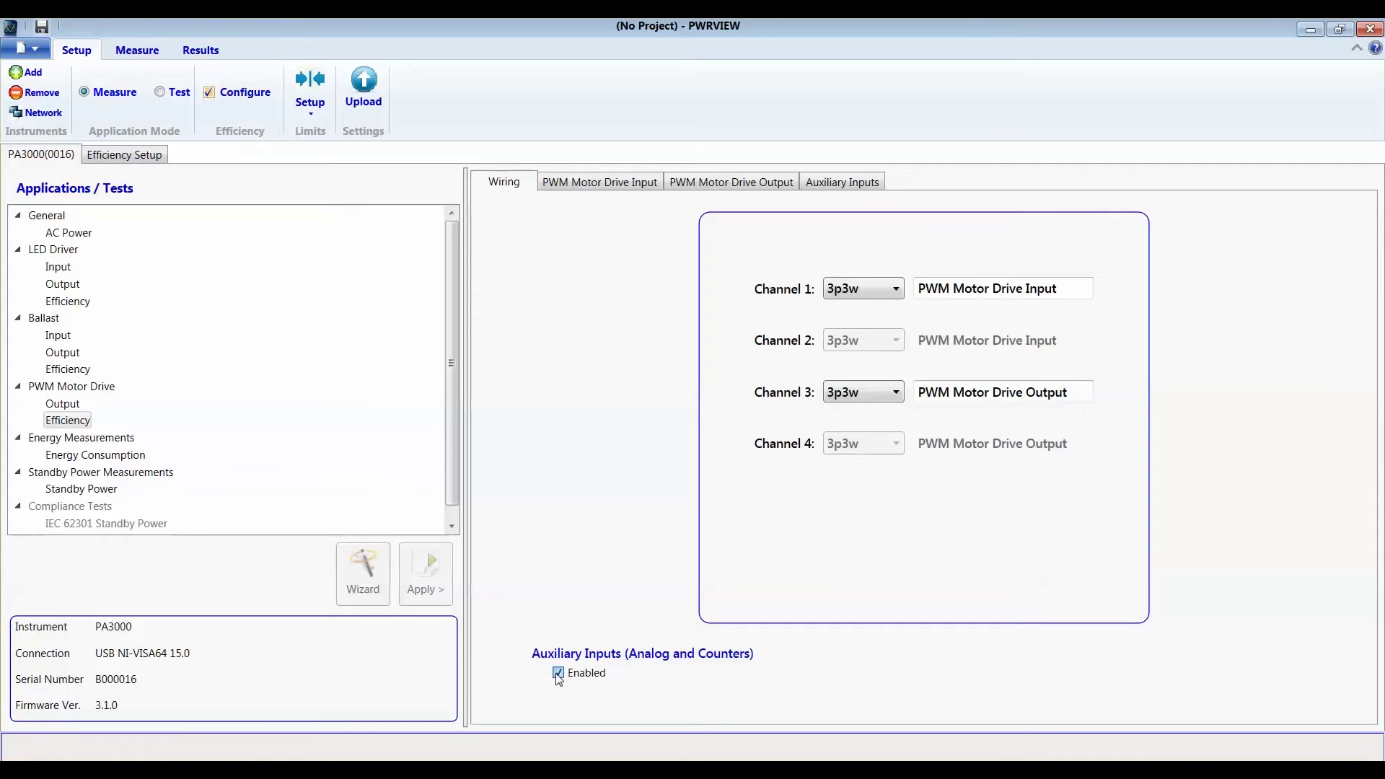
left_click(859, 186)
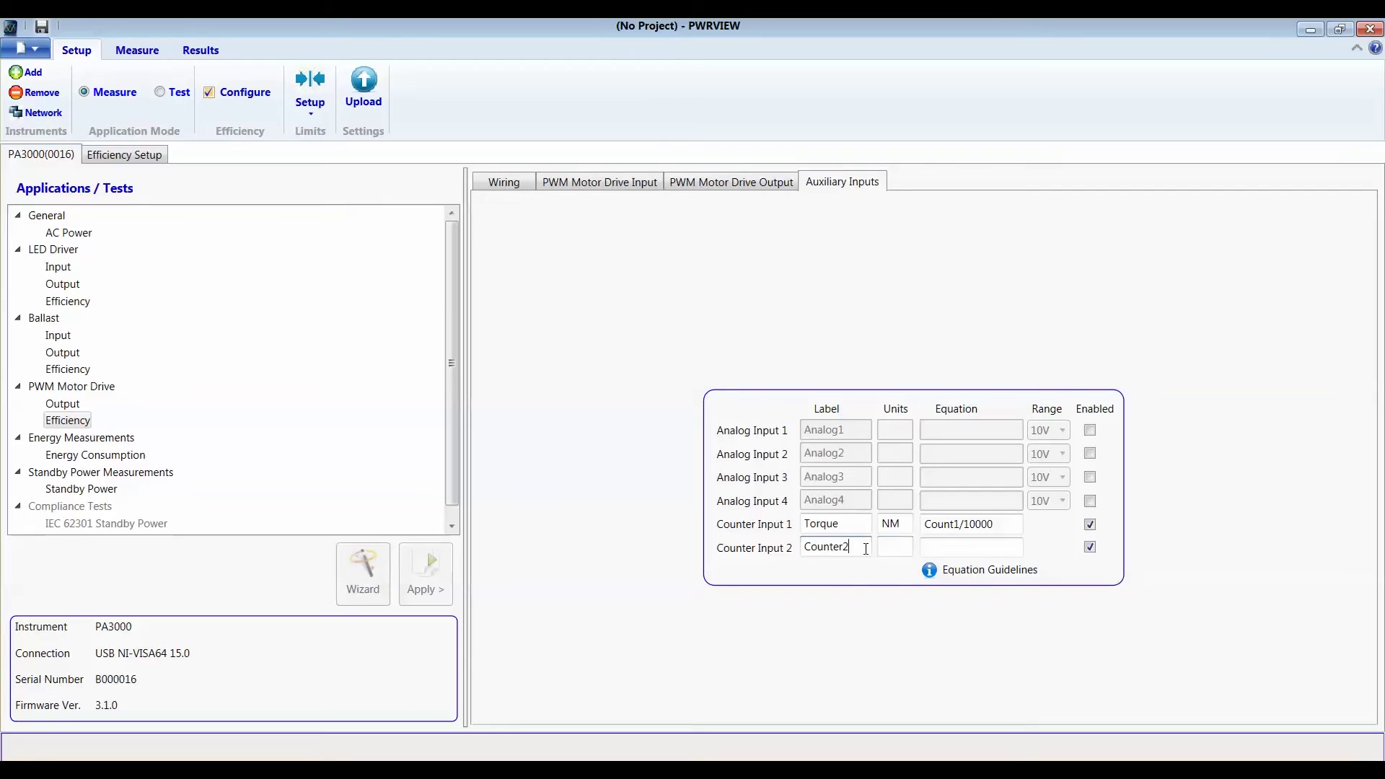
type("Speed")
Step: Finish Counter Input 2 as Speed in RPM, upload the settings and return to the live grid
left_click(905, 549)
type("Coun")
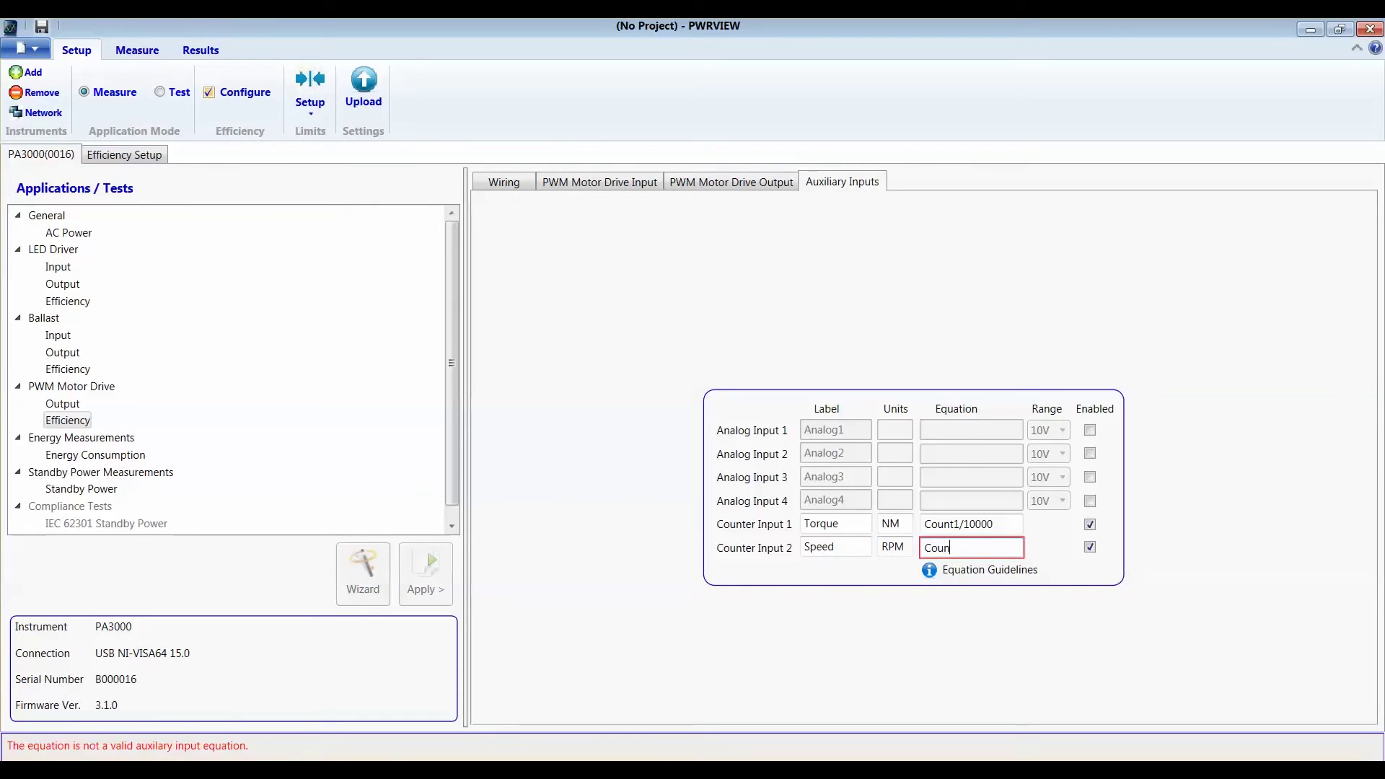
type("t2")
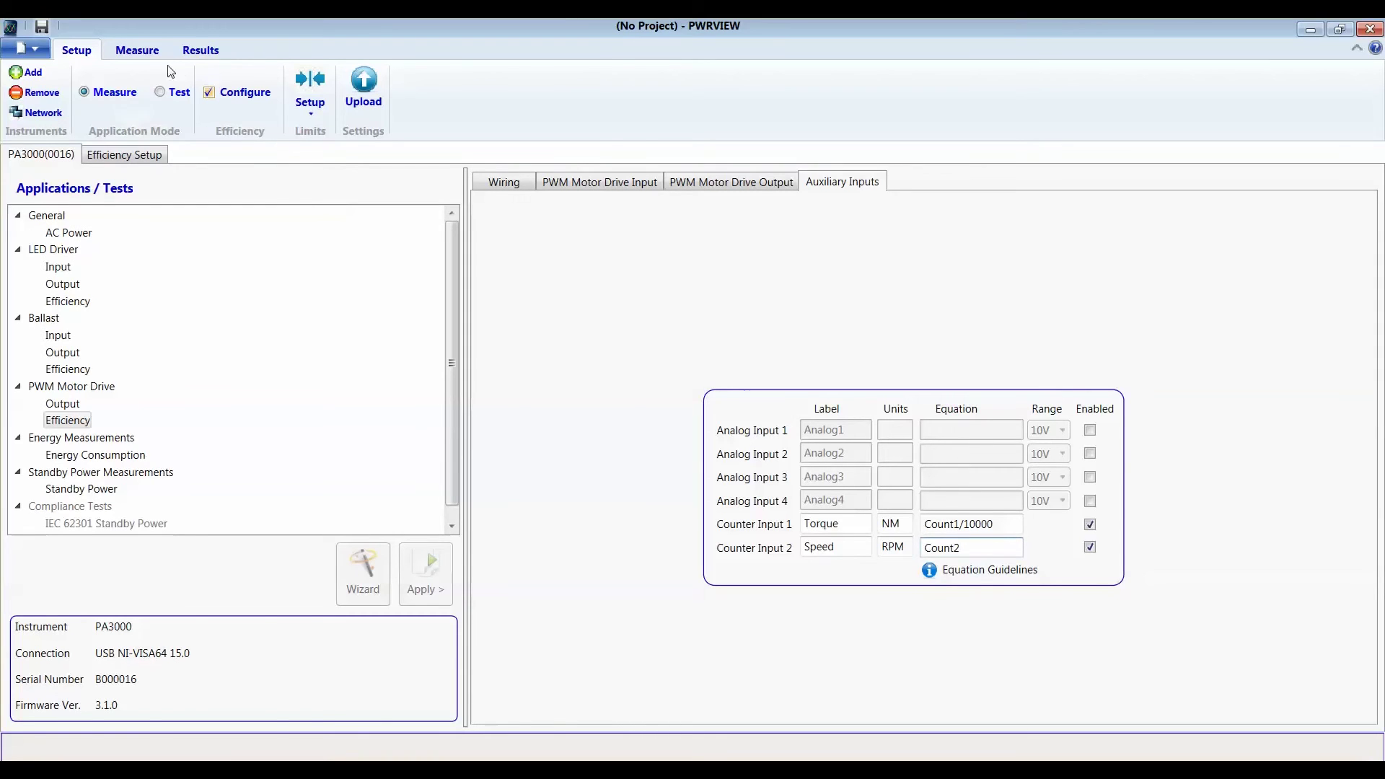
left_click(137, 51)
left_click(32, 87)
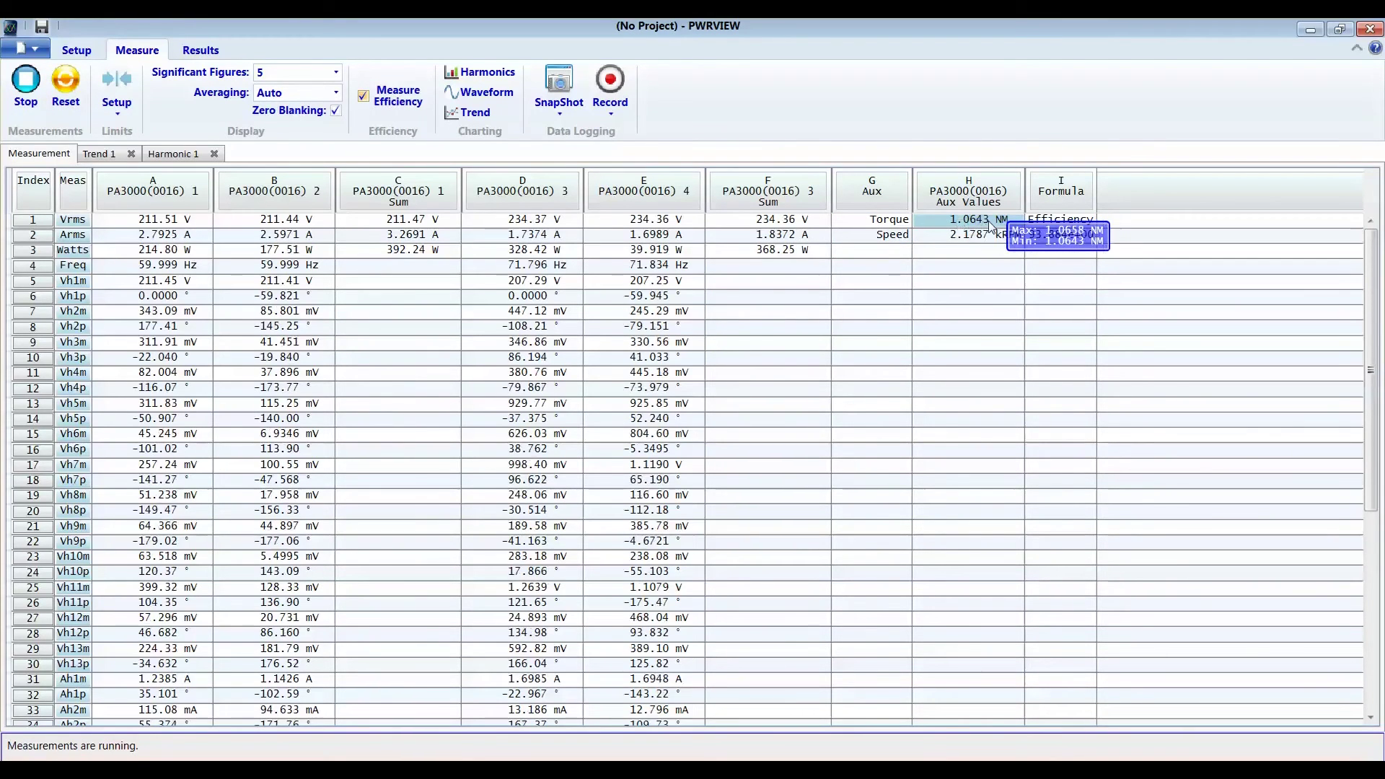
mouse_move(969, 235)
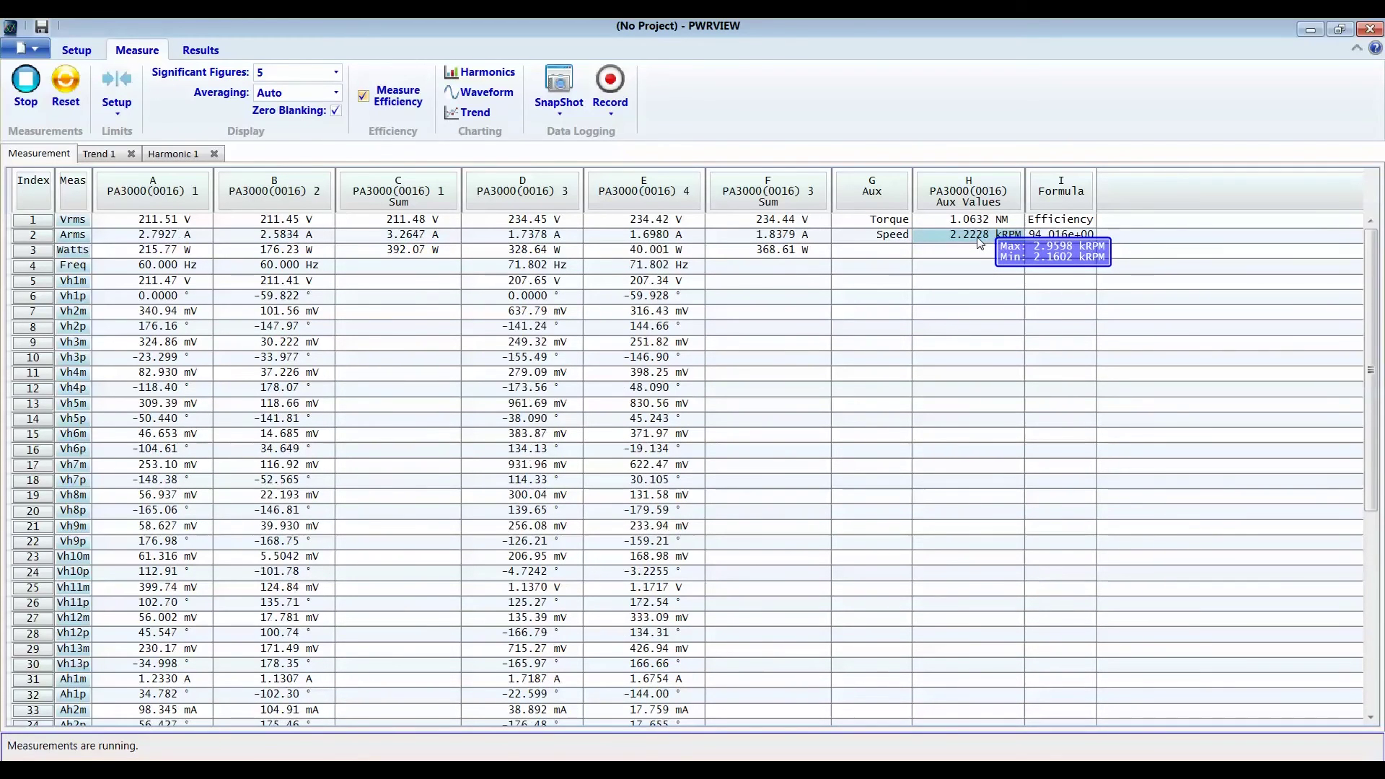
Step: Widen the Formula column so the Efficiency(%) result is readable
left_click_drag(1096, 189, 1201, 189)
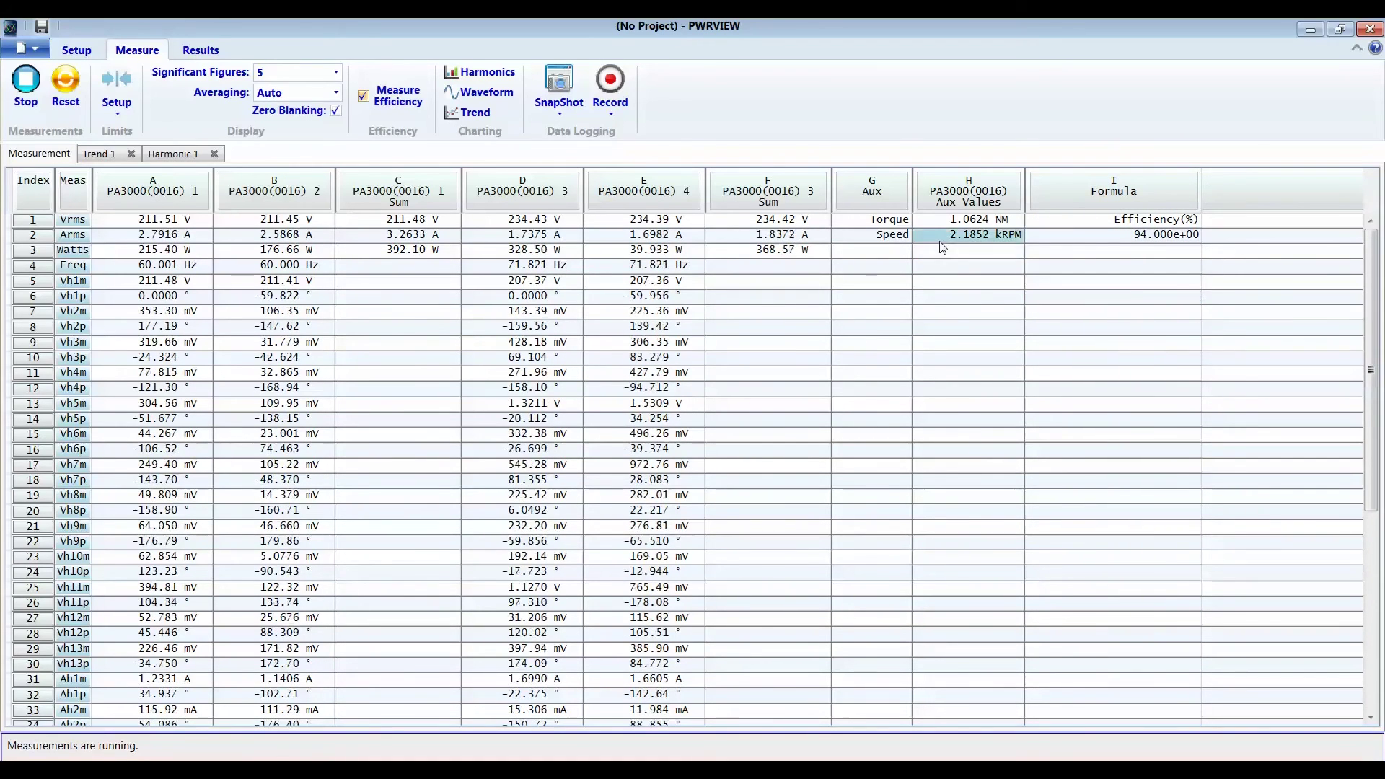
Step: Label Formula row 5 'MechOutput' and begin the formula in the row below
left_click(1083, 290)
type("M")
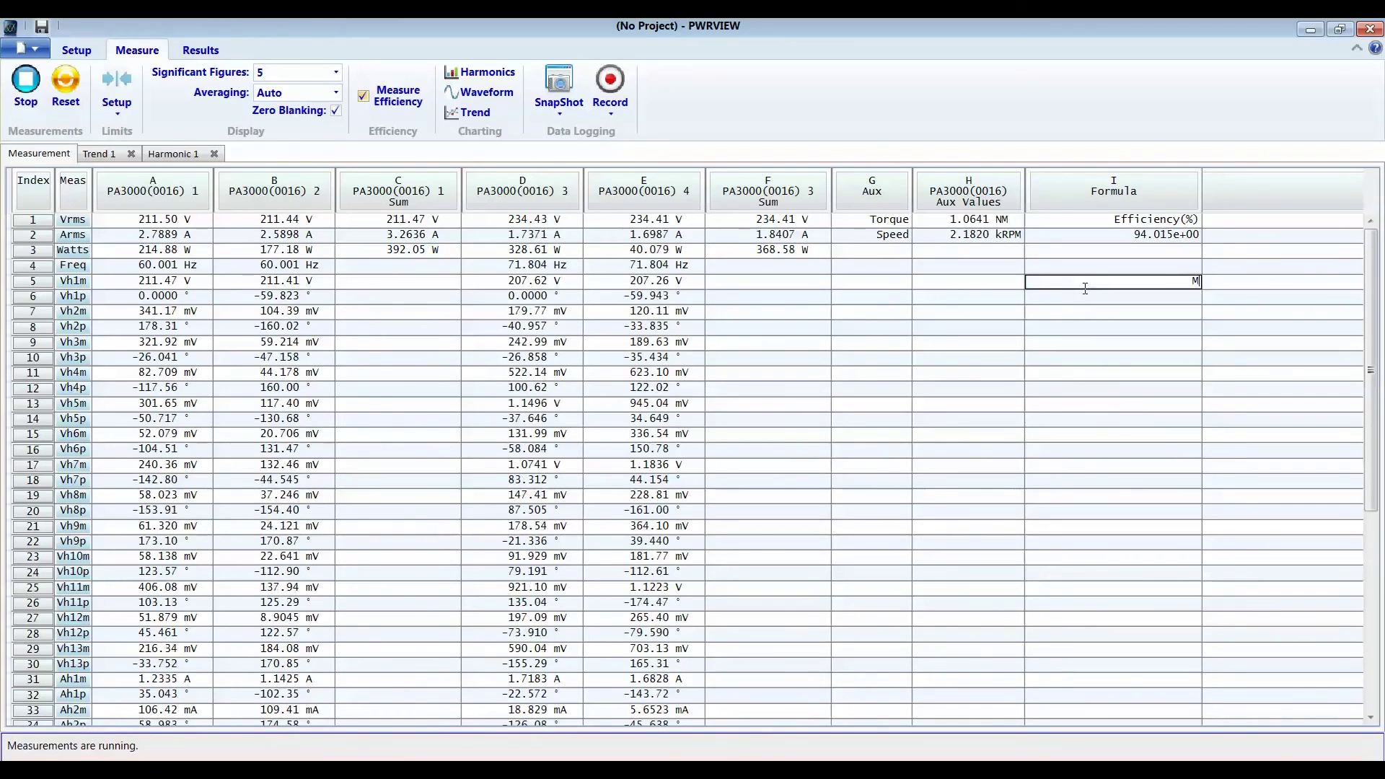
type("ech Output")
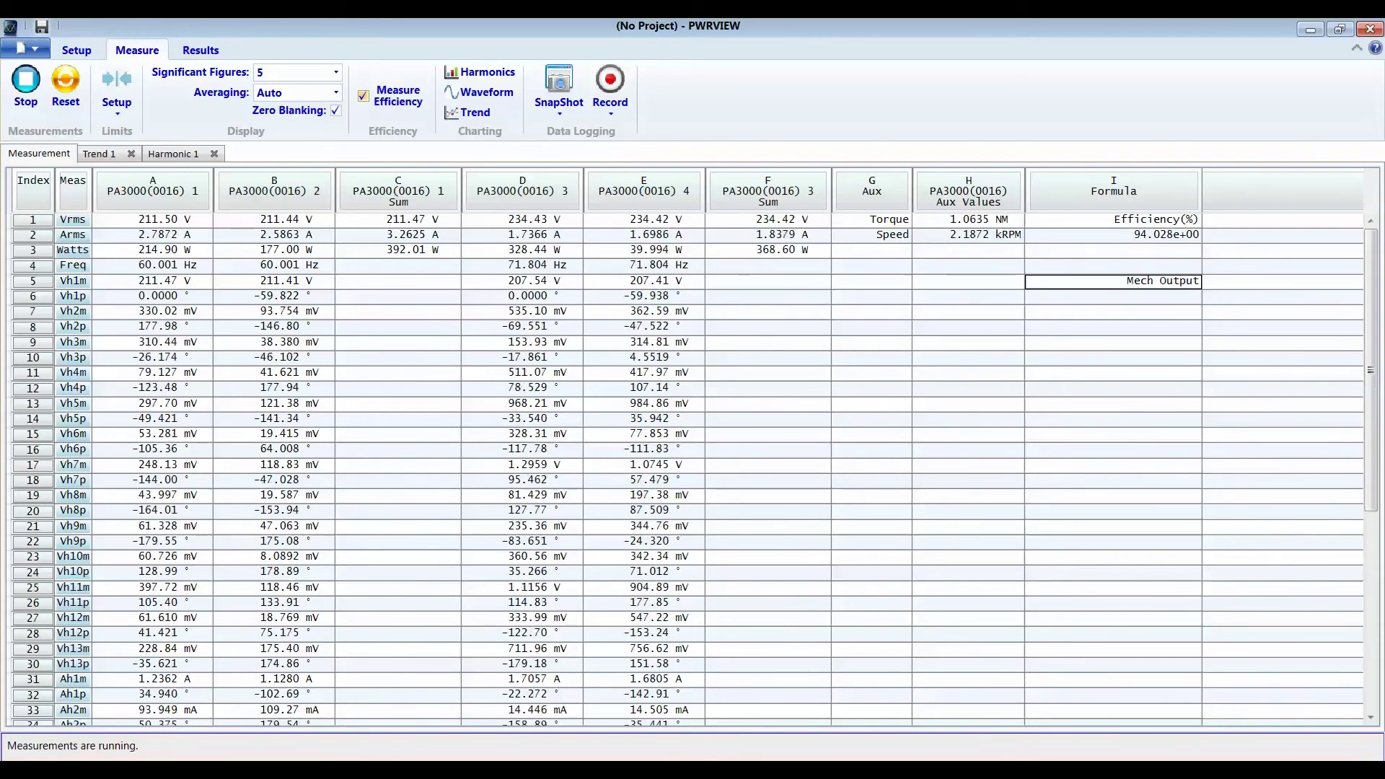
left_click(1086, 296)
type("=")
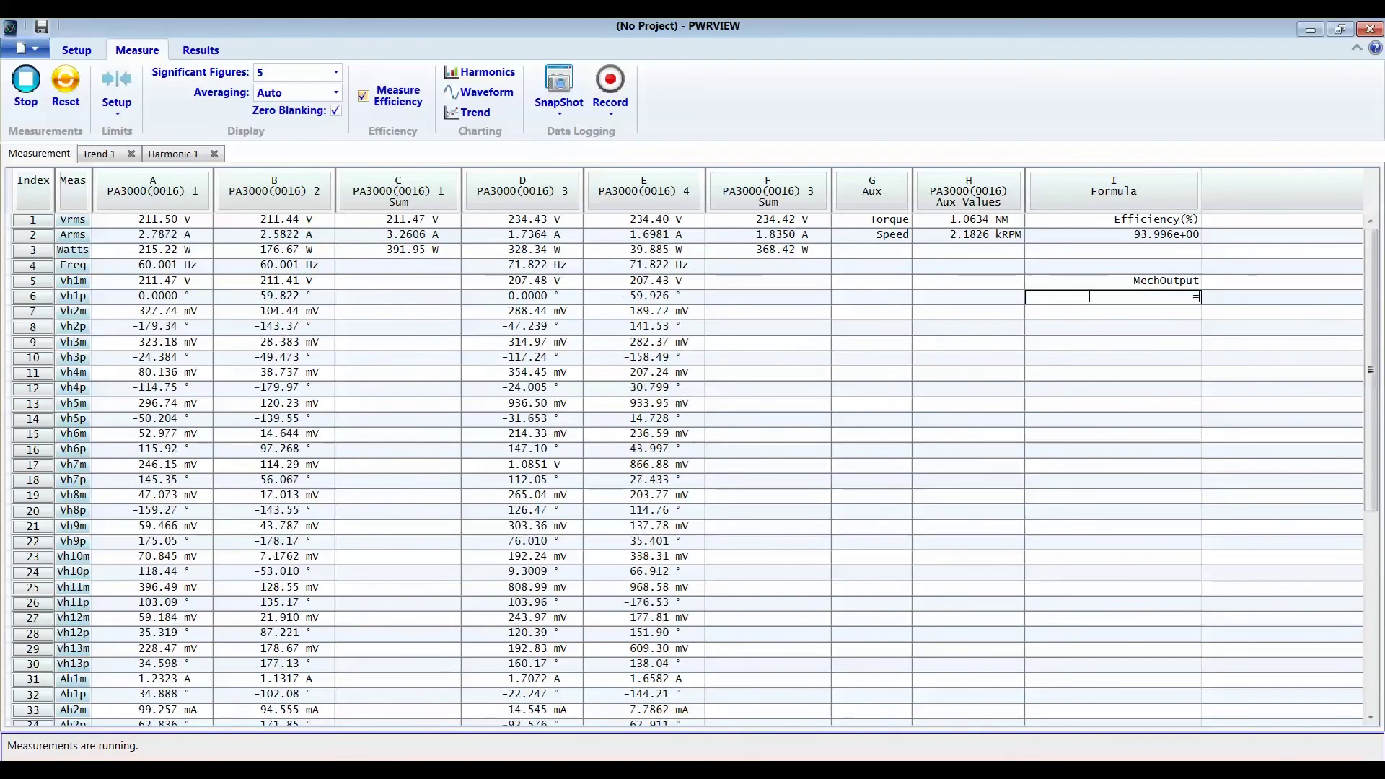
left_click(1071, 284)
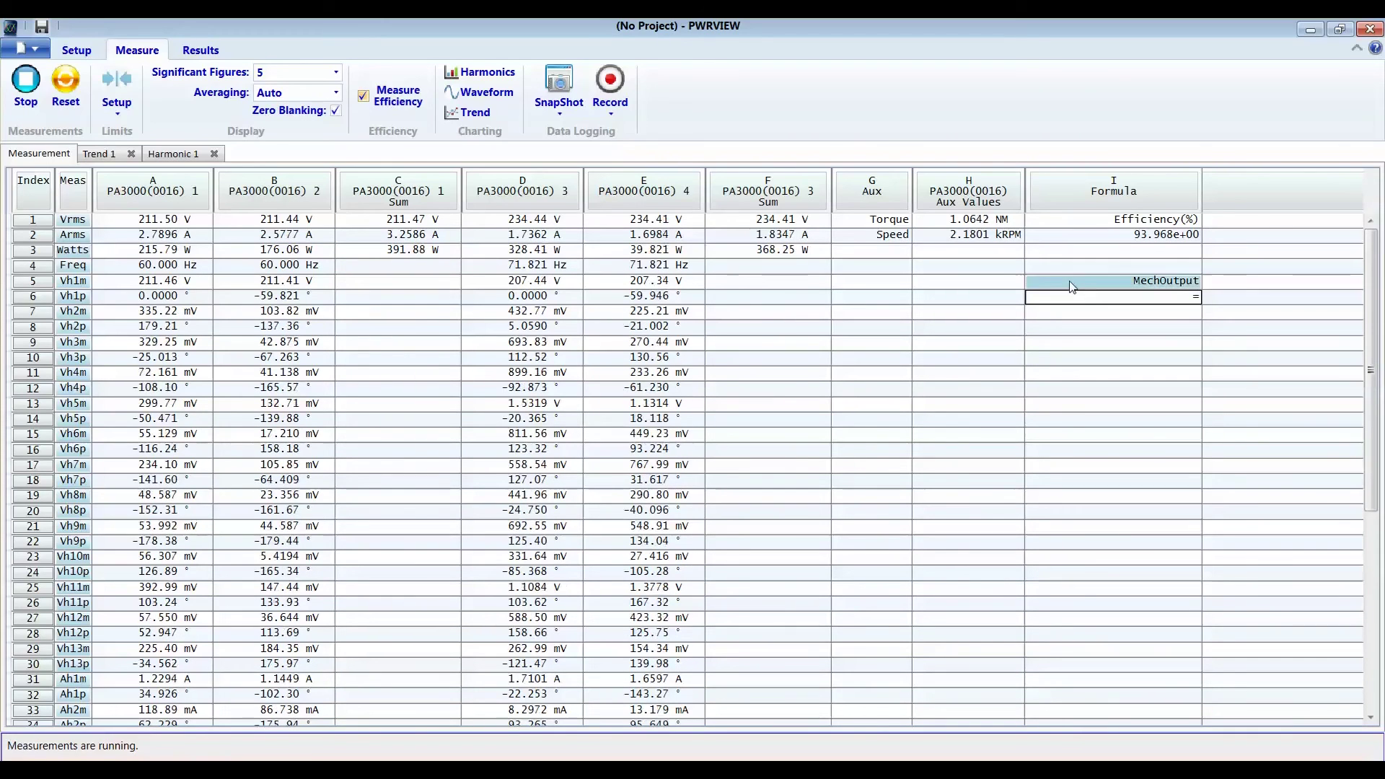
Step: Enter =H1*H2/9.55 using the Torque and Speed cells, giving about 241 W mechanical output
left_click(997, 222)
type("*")
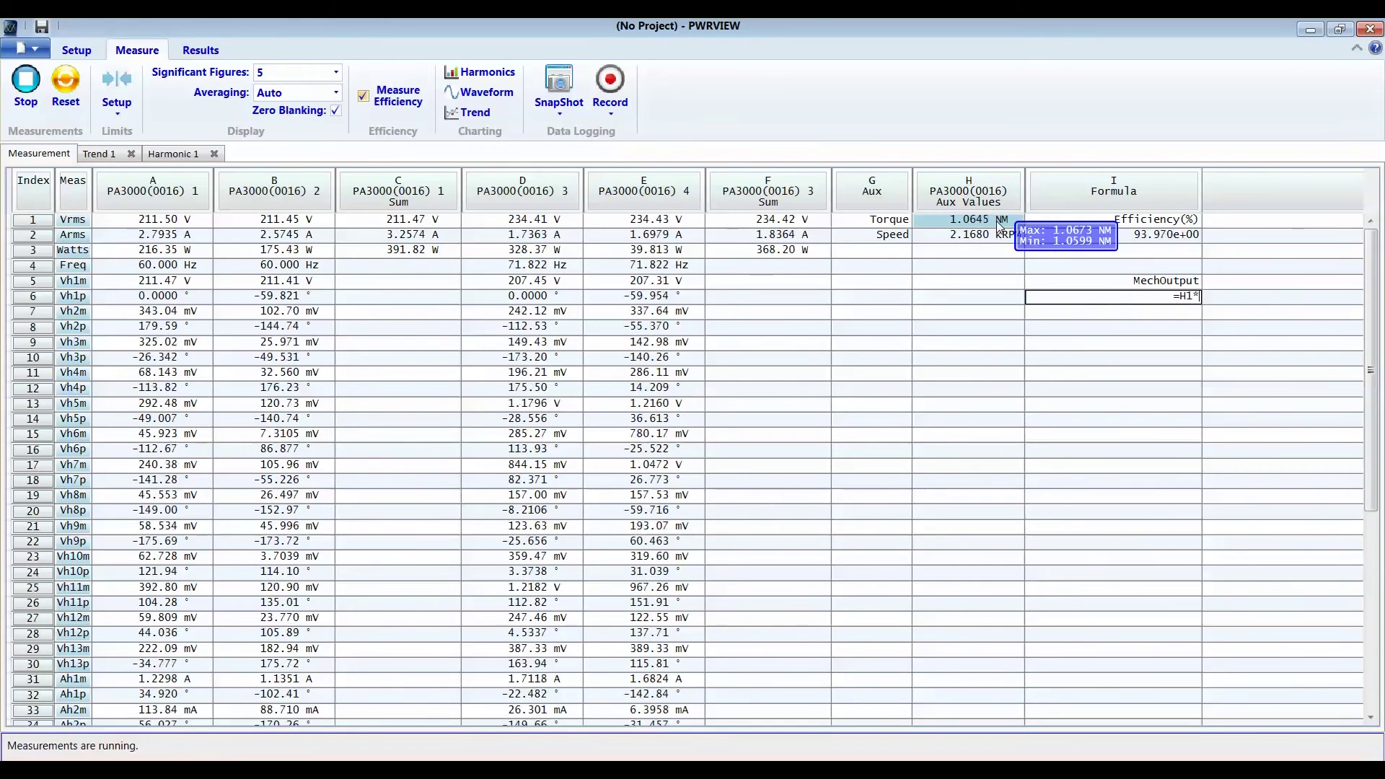
left_click(987, 235)
type("/")
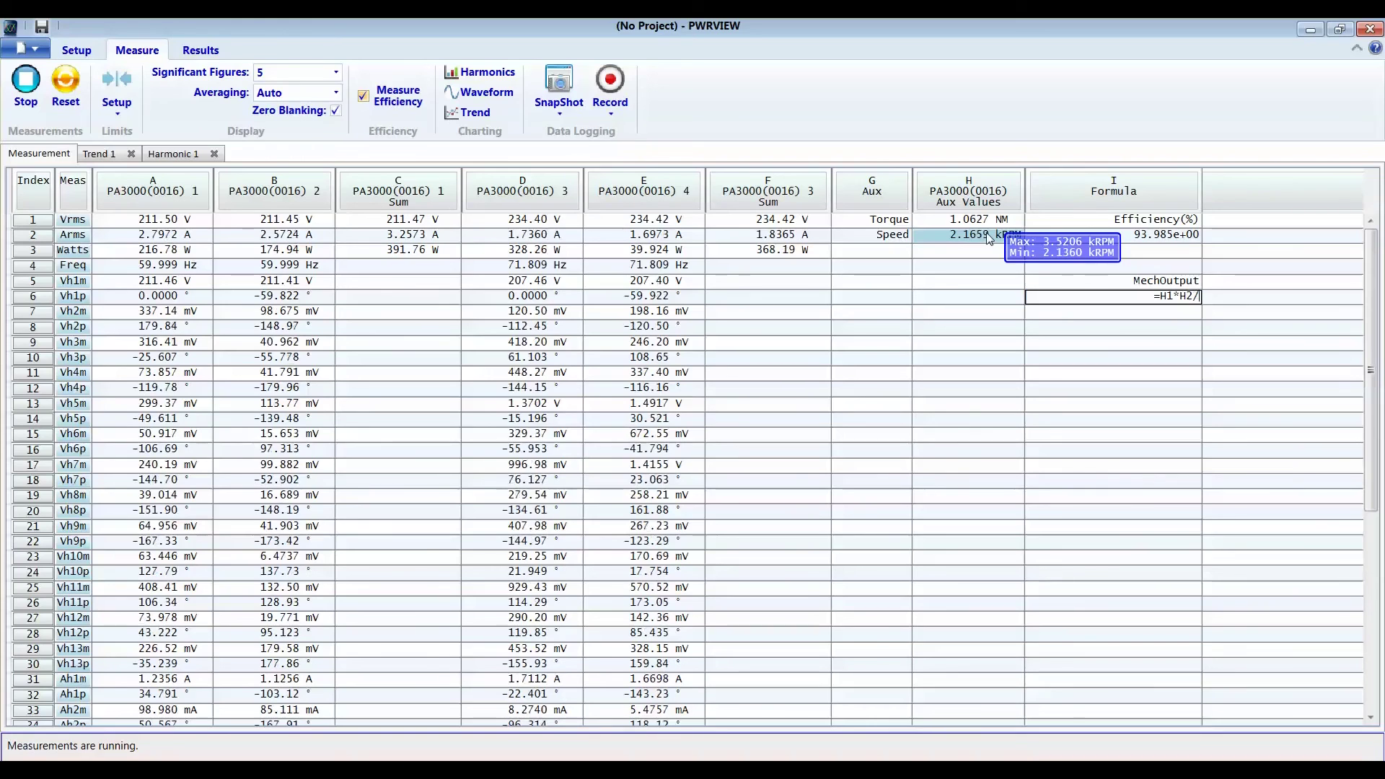
type("9.55")
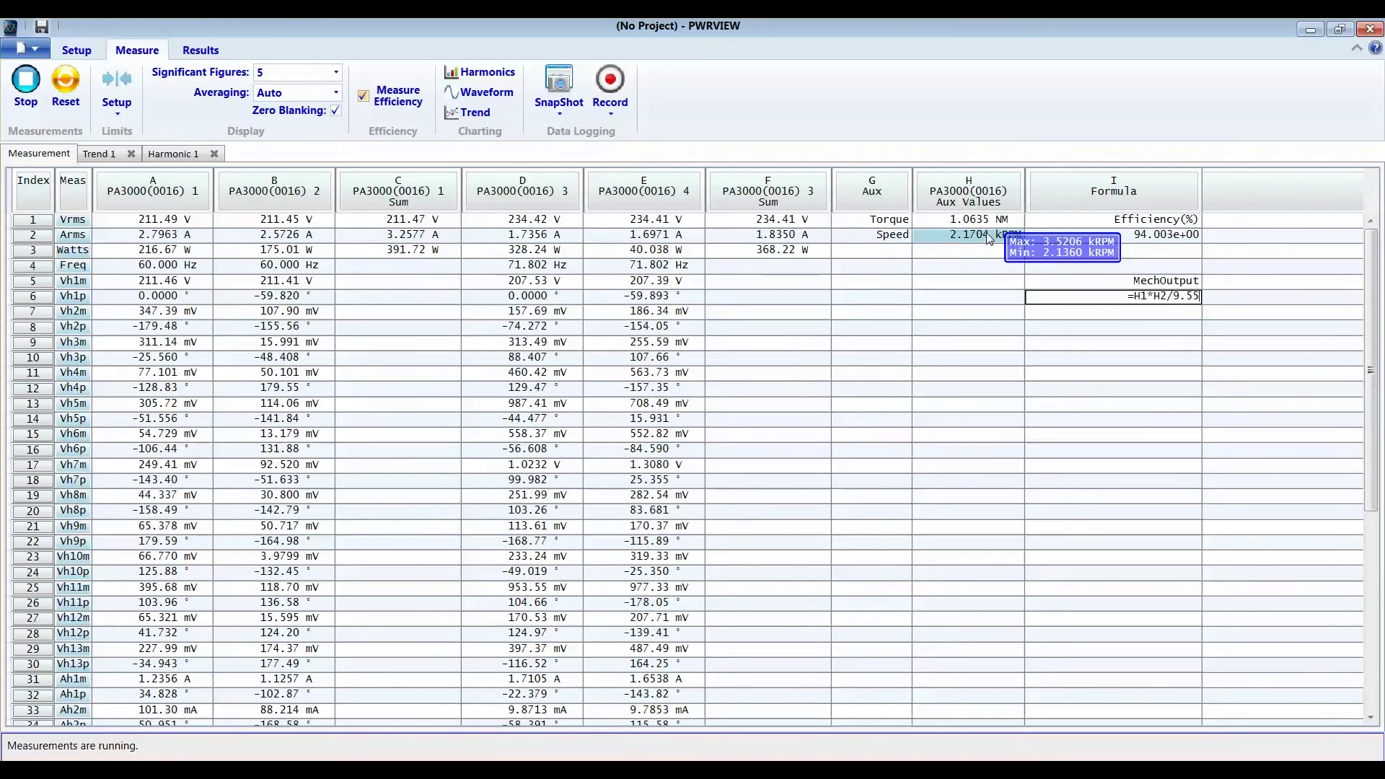
left_click(1114, 314)
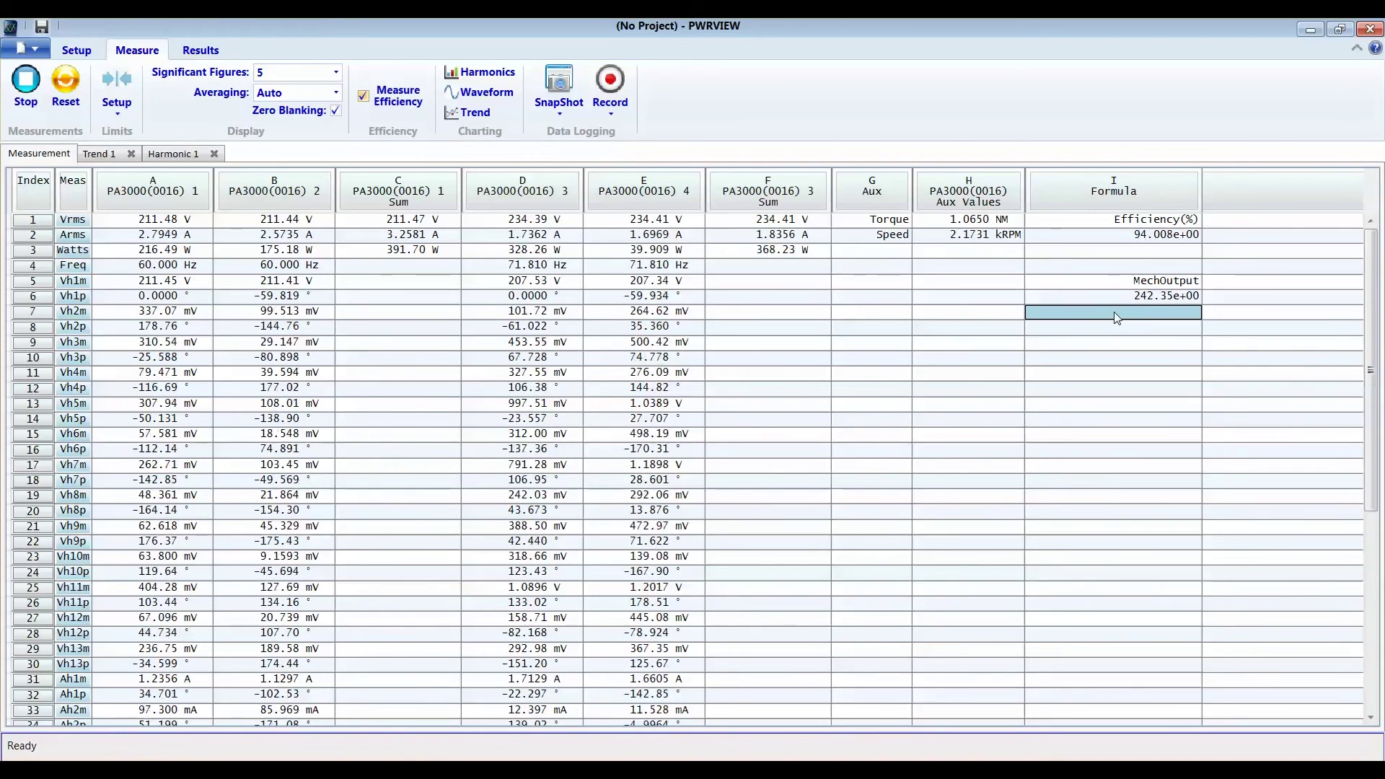
left_click(1116, 321)
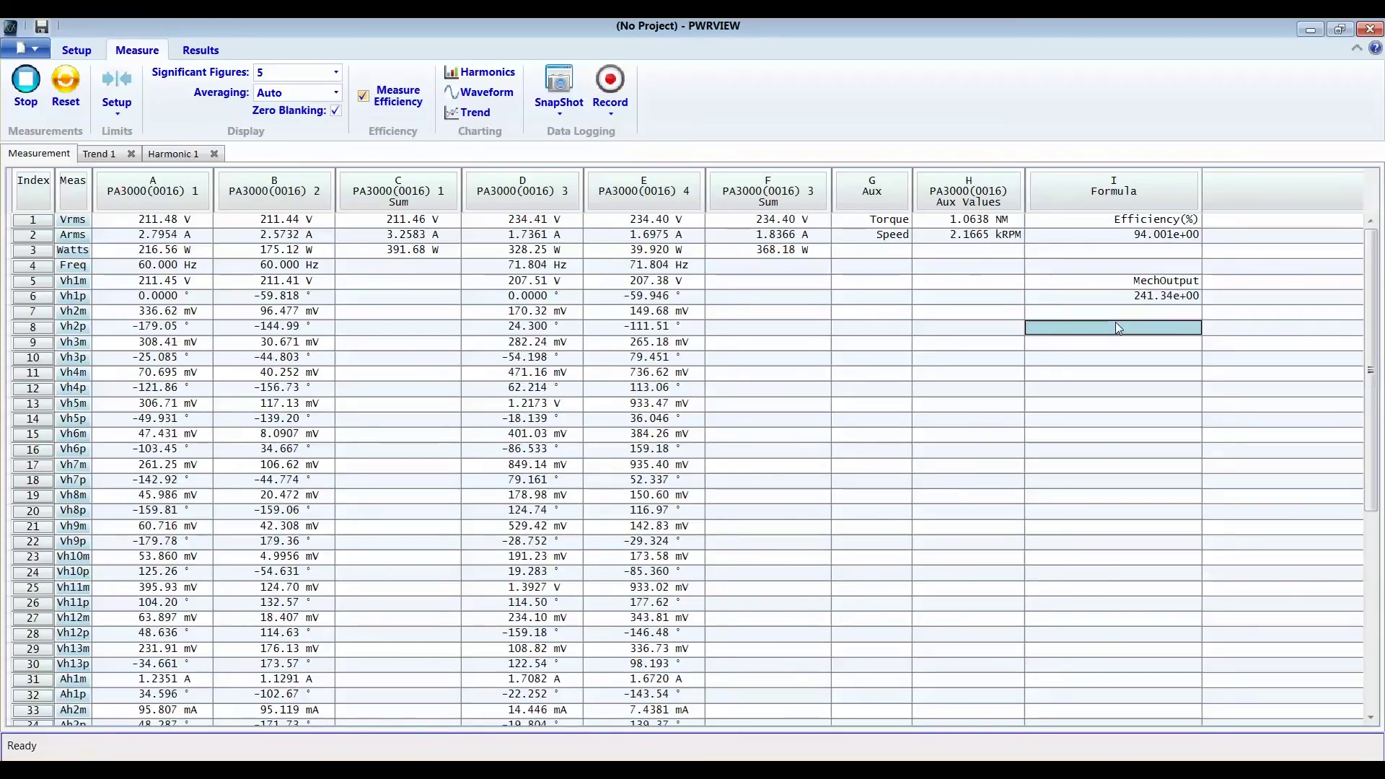